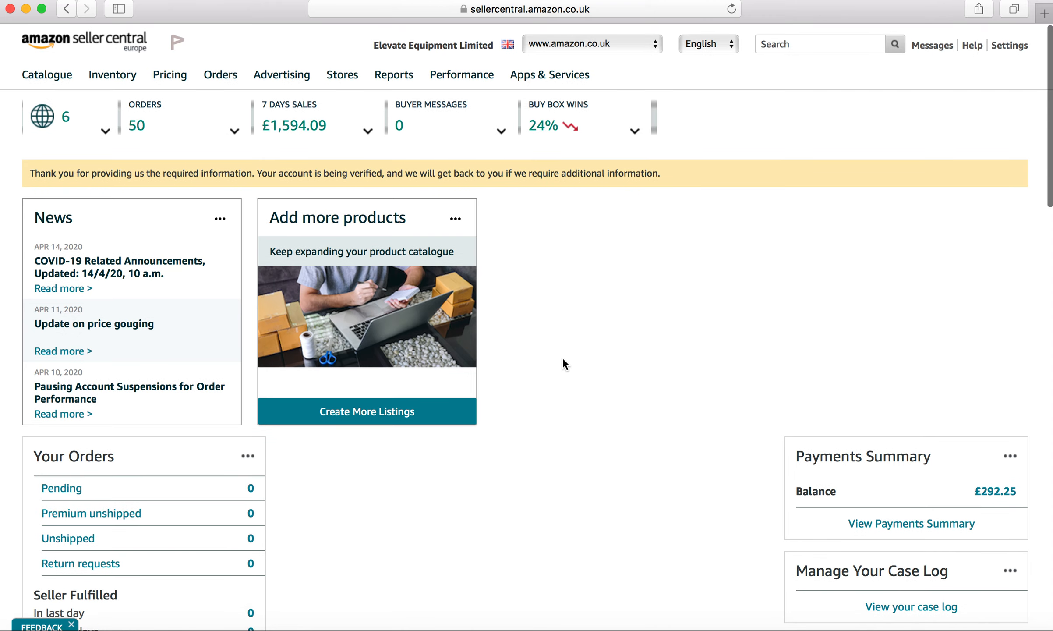
- Open Add a Product and choose to add a product not sold on Amazon
mouse_move(113, 72)
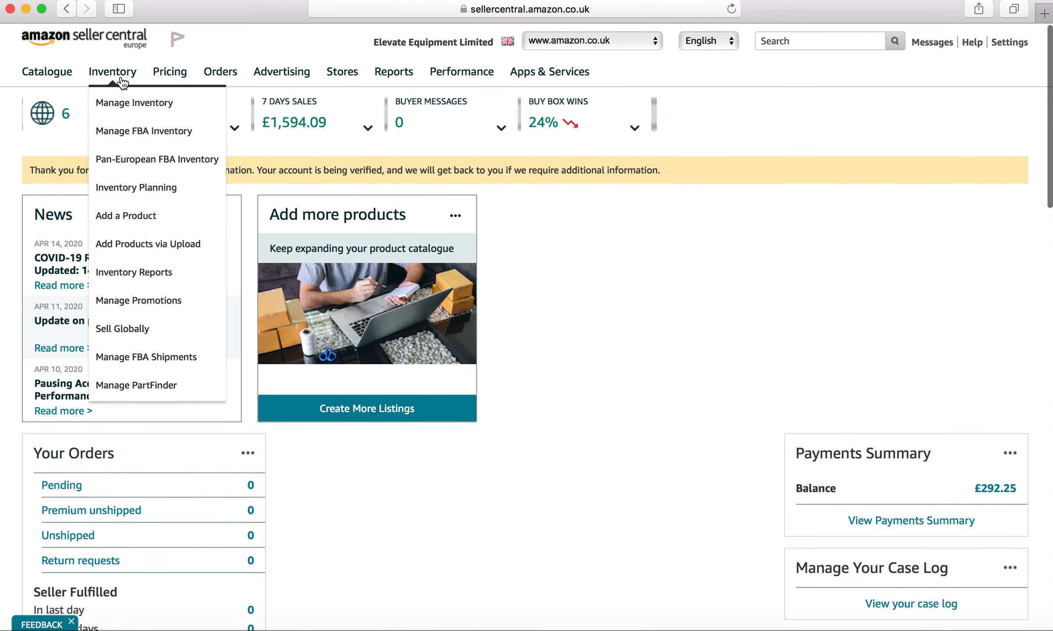
click(138, 214)
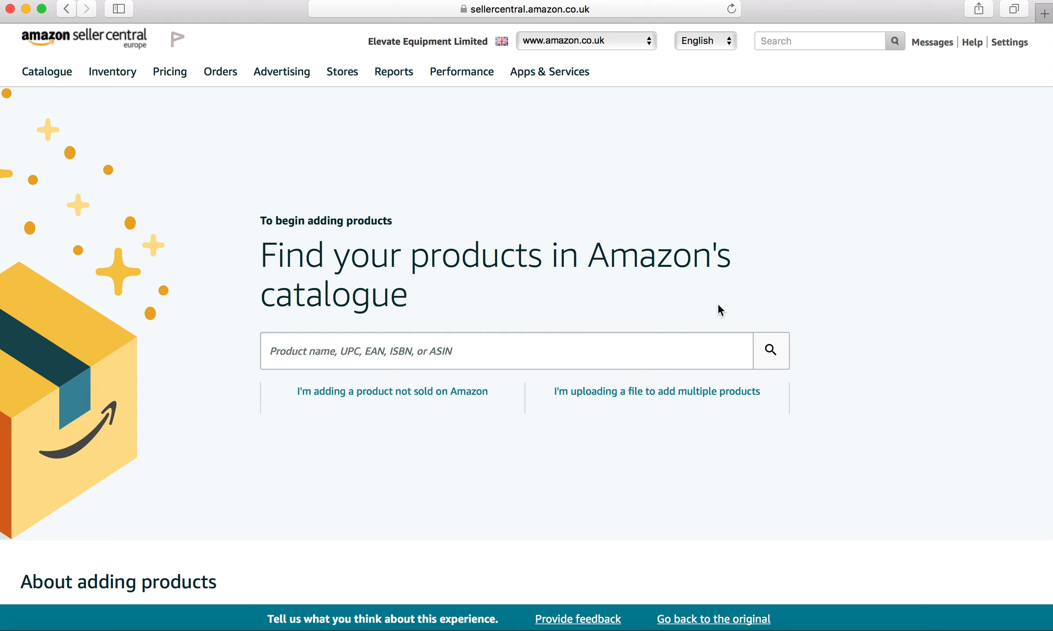
scroll(718, 302, down, 2)
scroll(717, 302, up, 2)
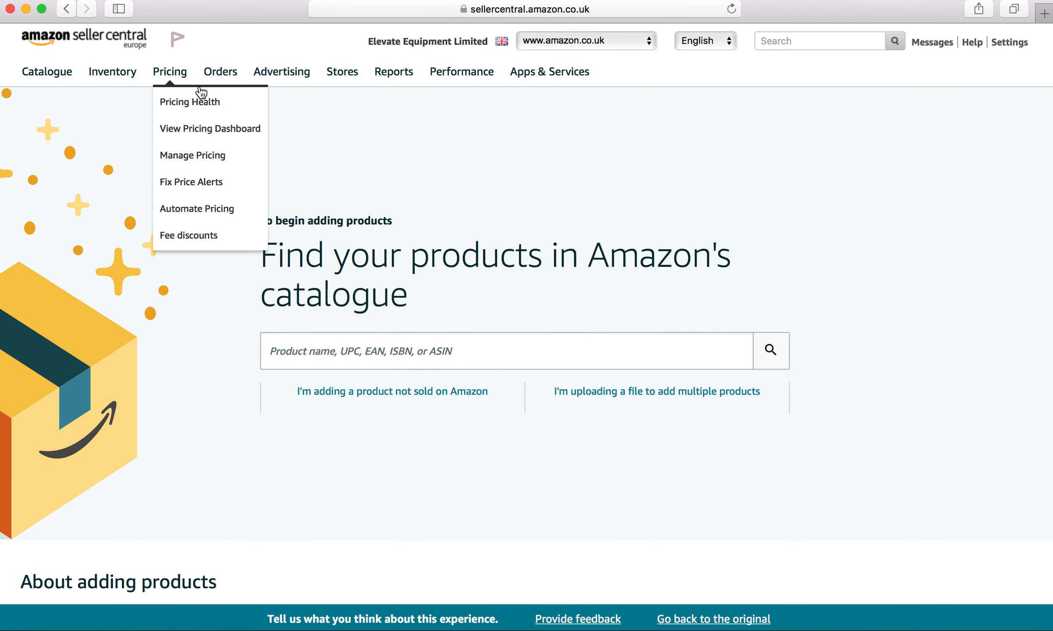
mouse_move(121, 76)
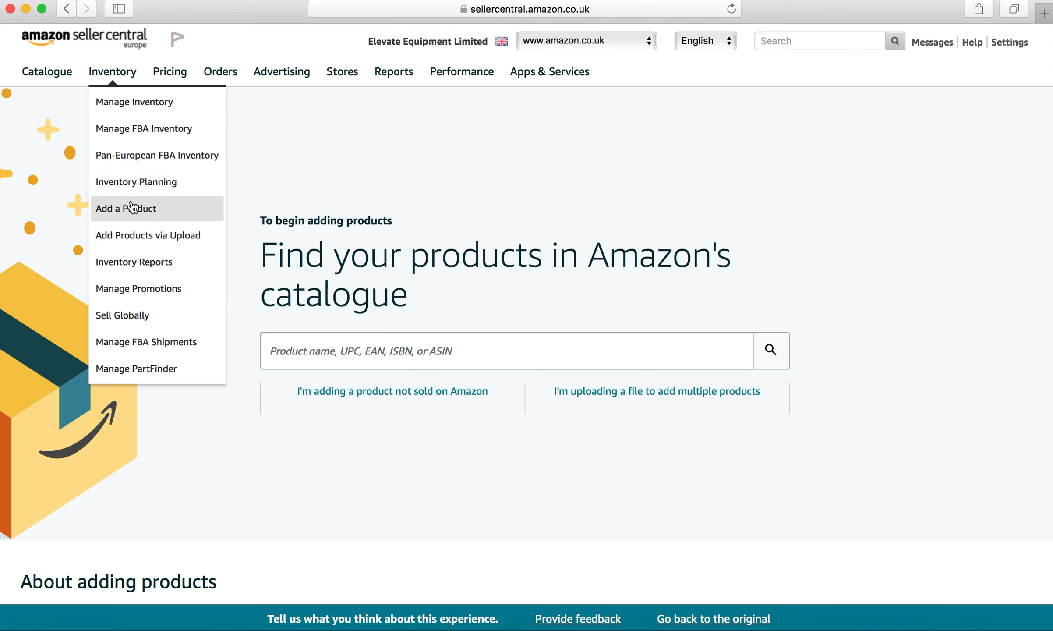
click(398, 391)
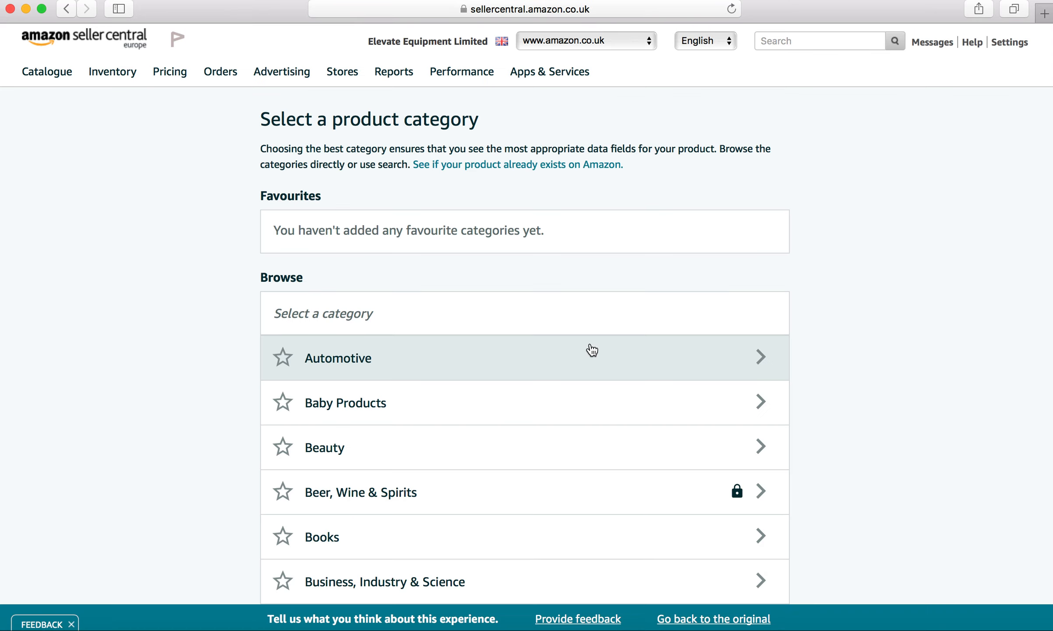
- Browse the product category list and open the Sports & Outdoors category
scroll(860, 273, down, 3)
scroll(862, 276, down, 2)
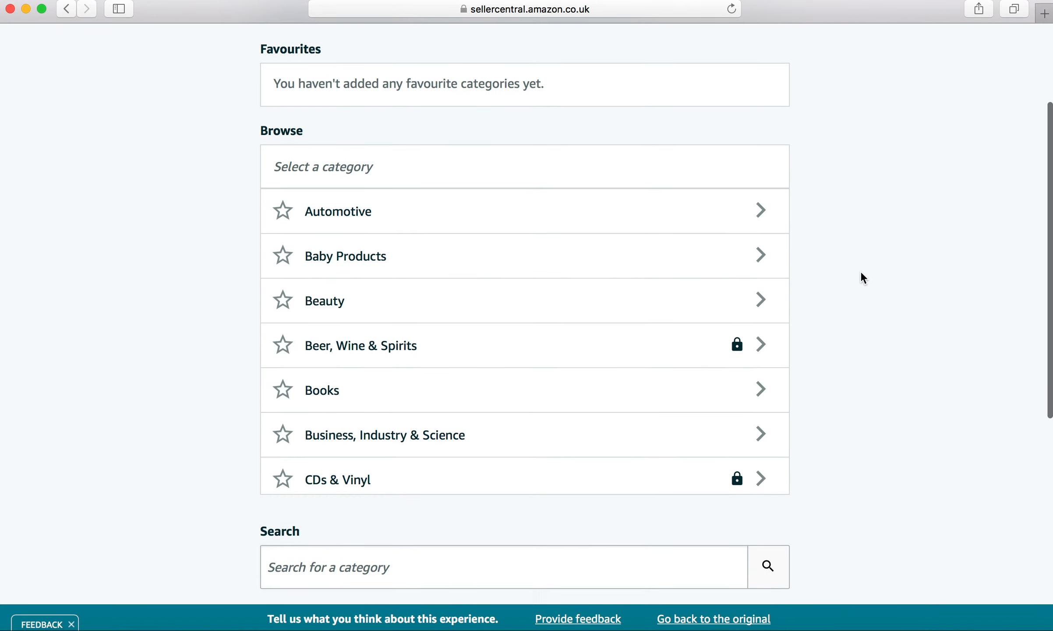
scroll(589, 348, down, 5)
scroll(590, 349, down, 10)
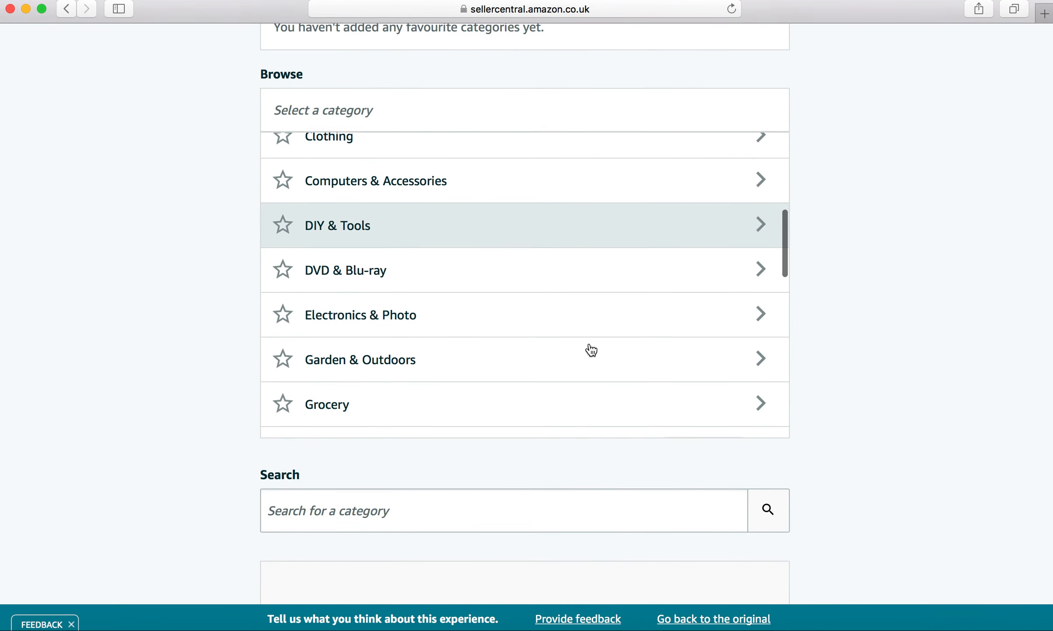
scroll(589, 349, down, 7)
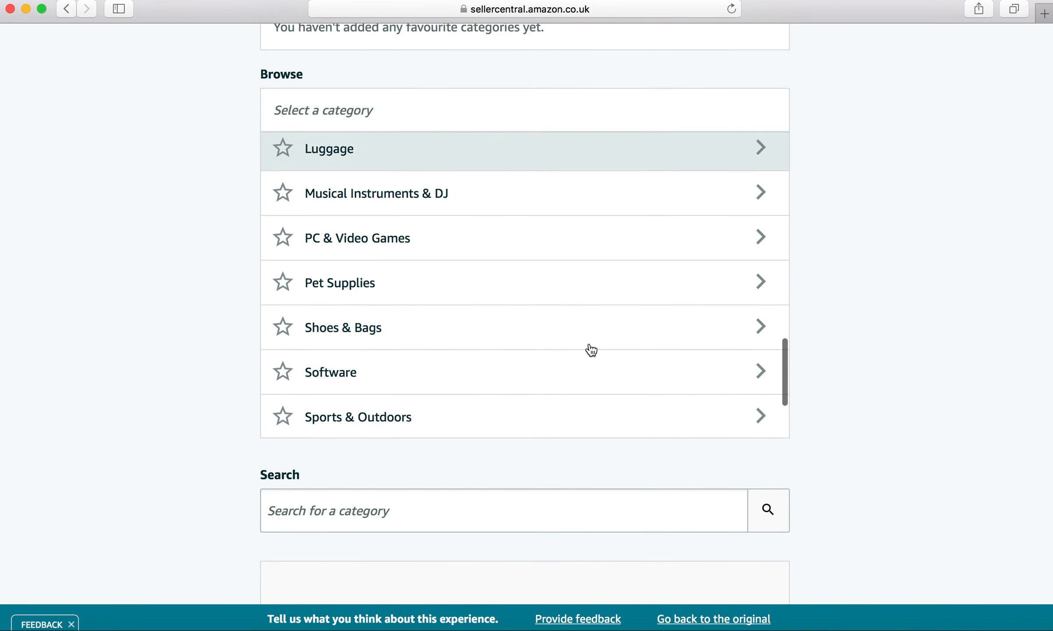
scroll(578, 356, down, 1)
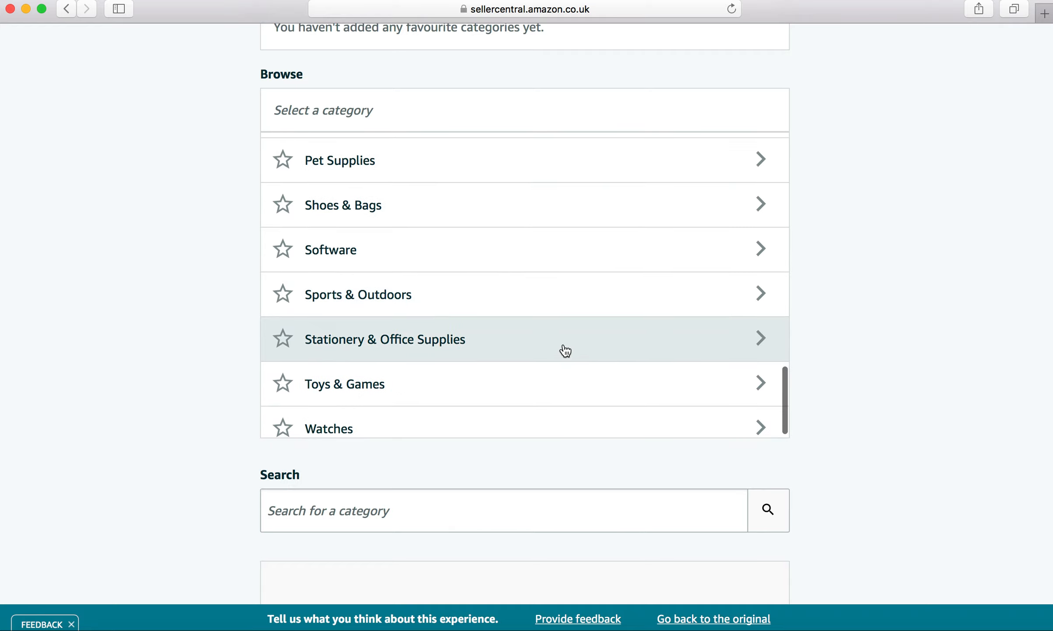
click(497, 311)
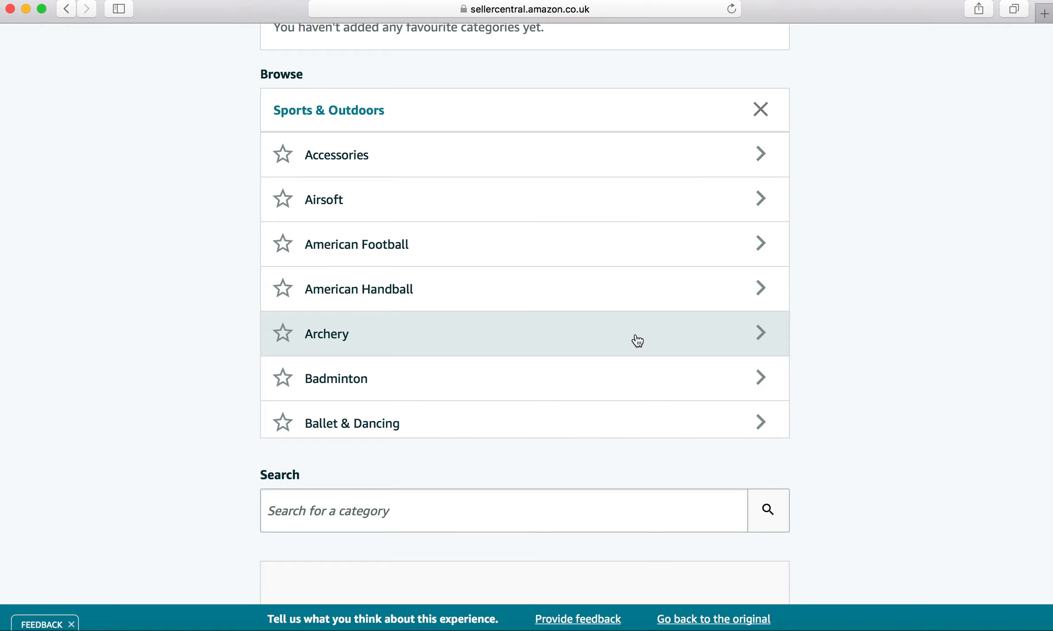
- Drill into Fitness and Accessories, and select Other (Accessories) as the product category
scroll(636, 341, down, 5)
scroll(635, 340, up, 5)
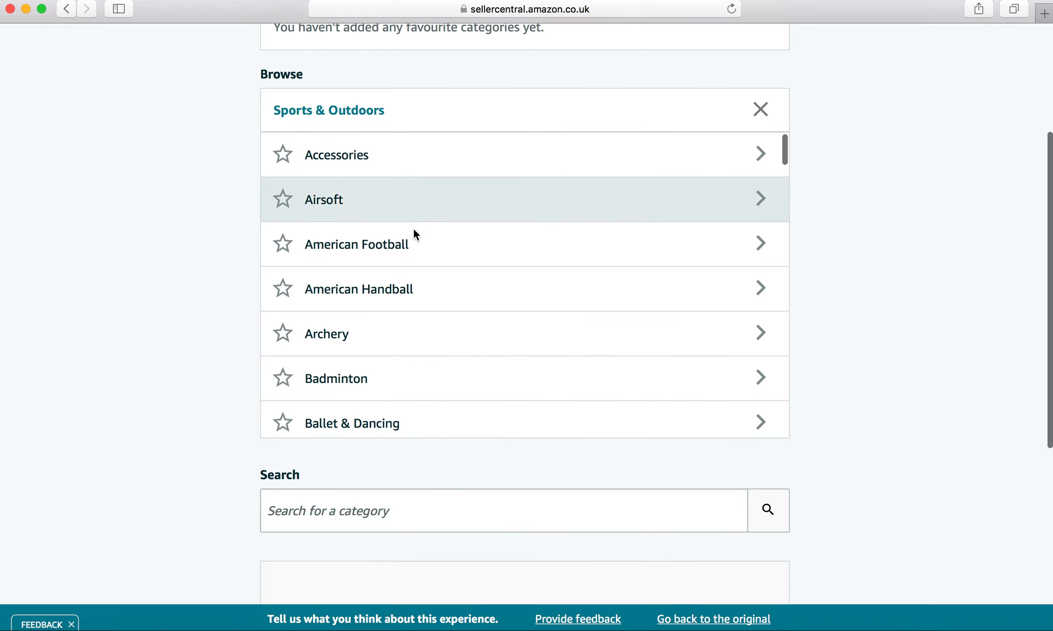
scroll(430, 314, down, 10)
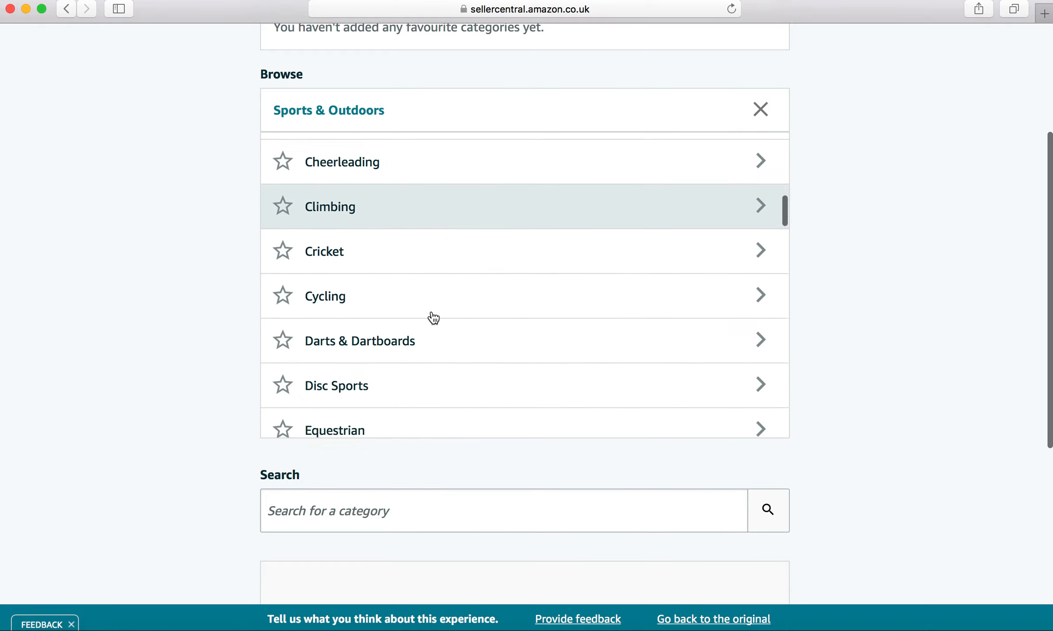
scroll(430, 316, down, 6)
click(365, 301)
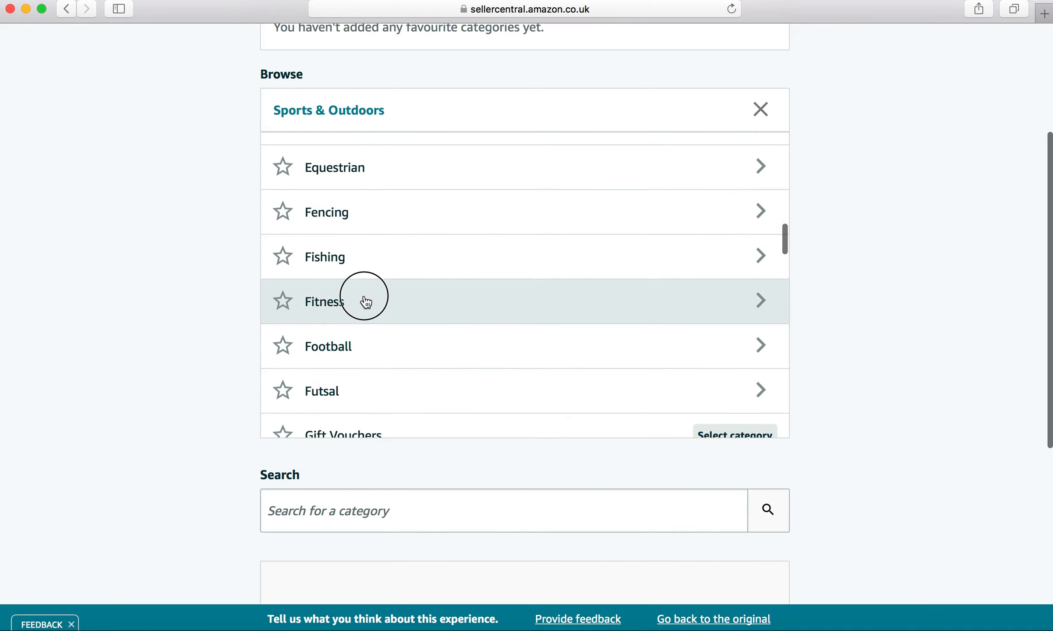
click(443, 160)
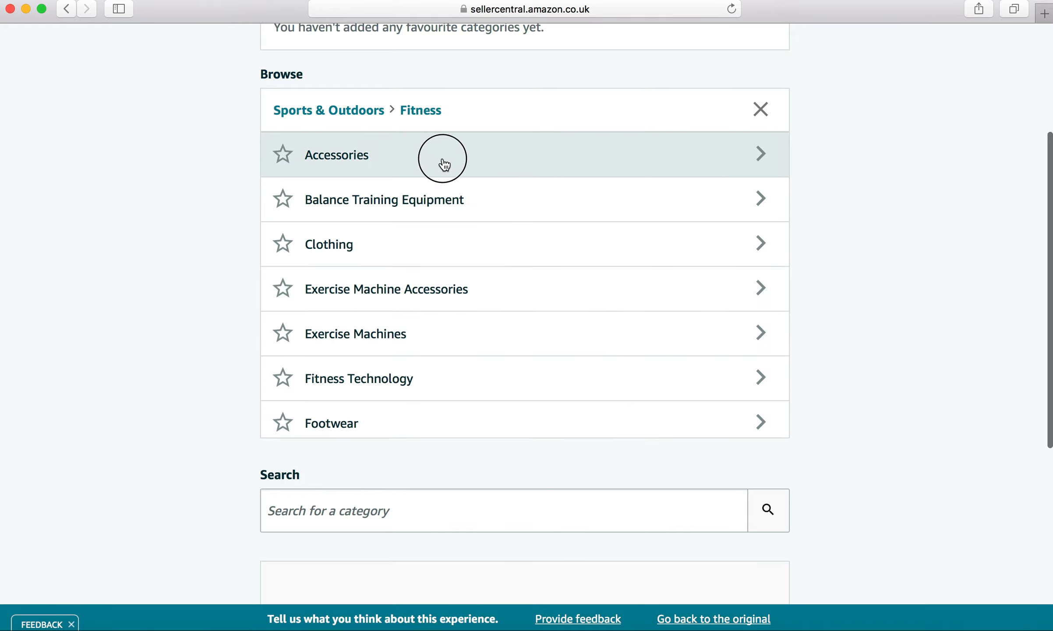
scroll(527, 315, down, 5)
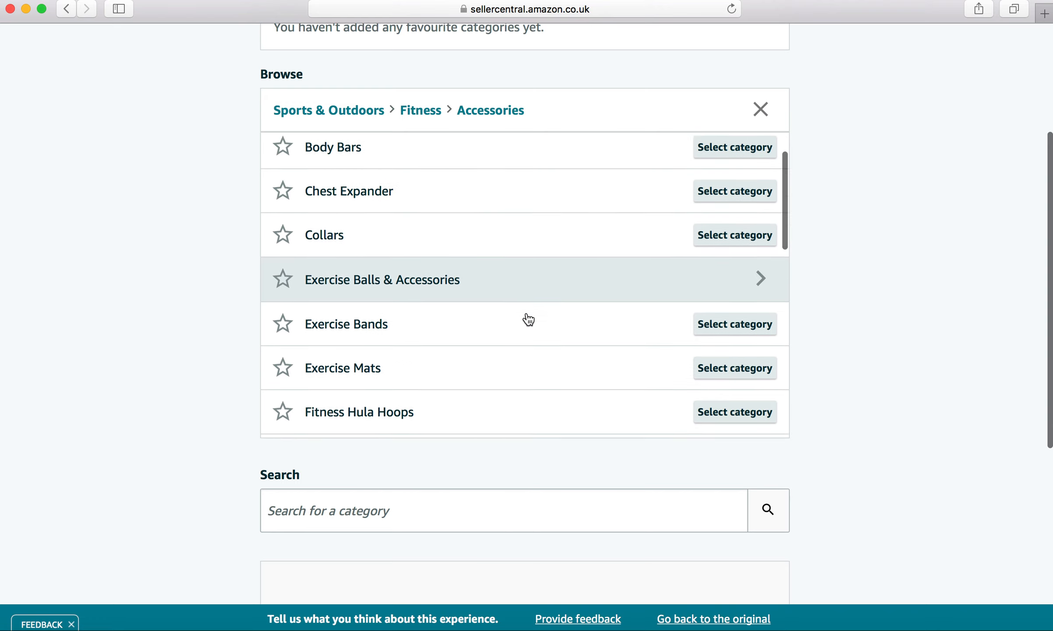
scroll(527, 314, down, 3)
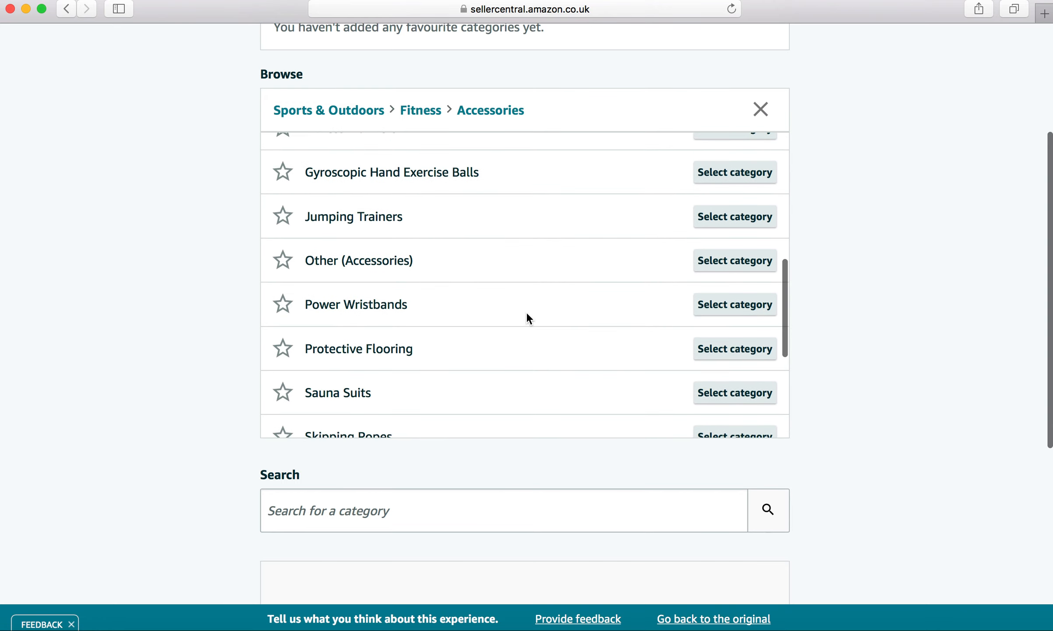
click(724, 262)
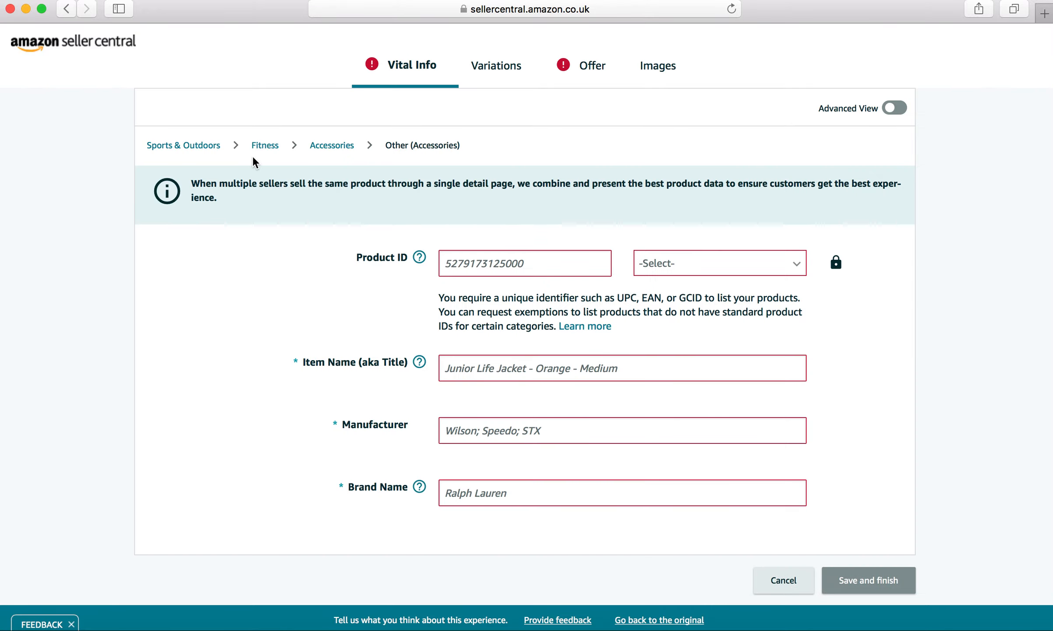
- Turn on Advanced View and focus the Product ID field
click(892, 116)
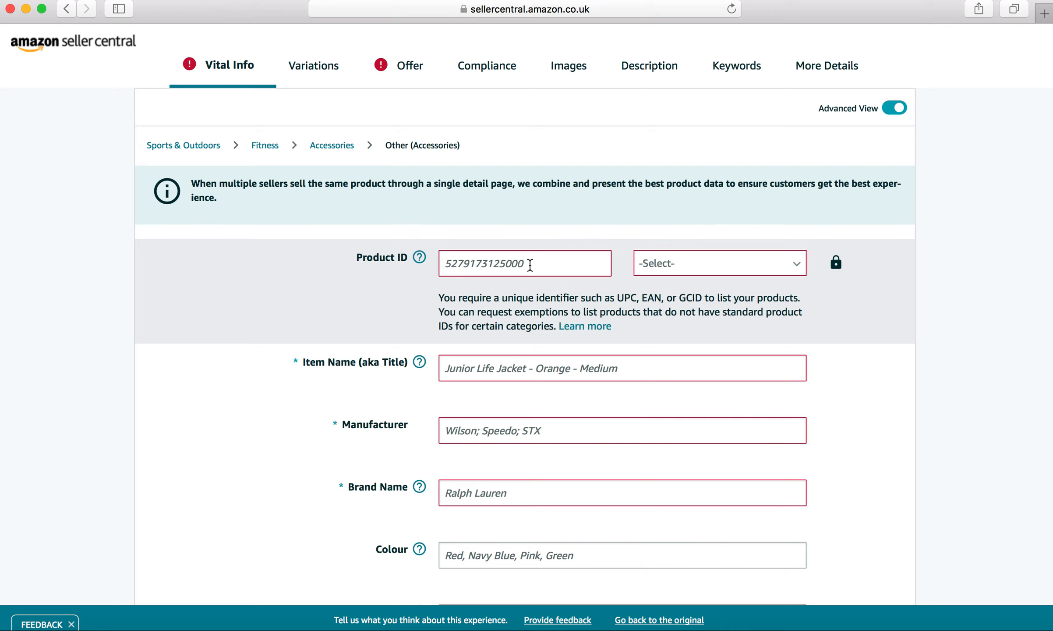
click(530, 265)
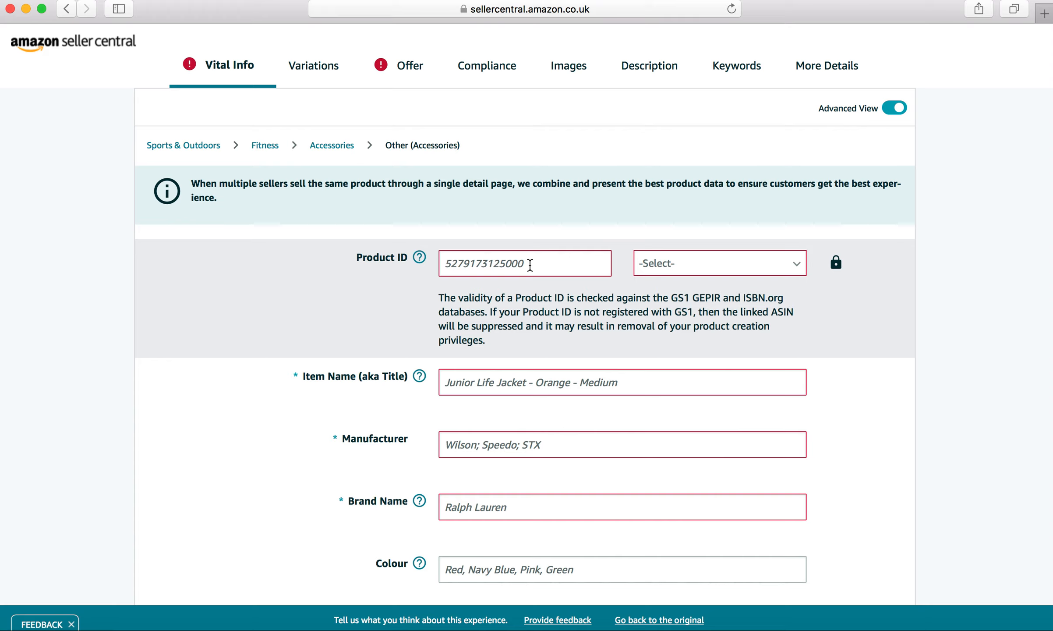
- Open the Variations section and choose SizeName as the variation theme
click(311, 69)
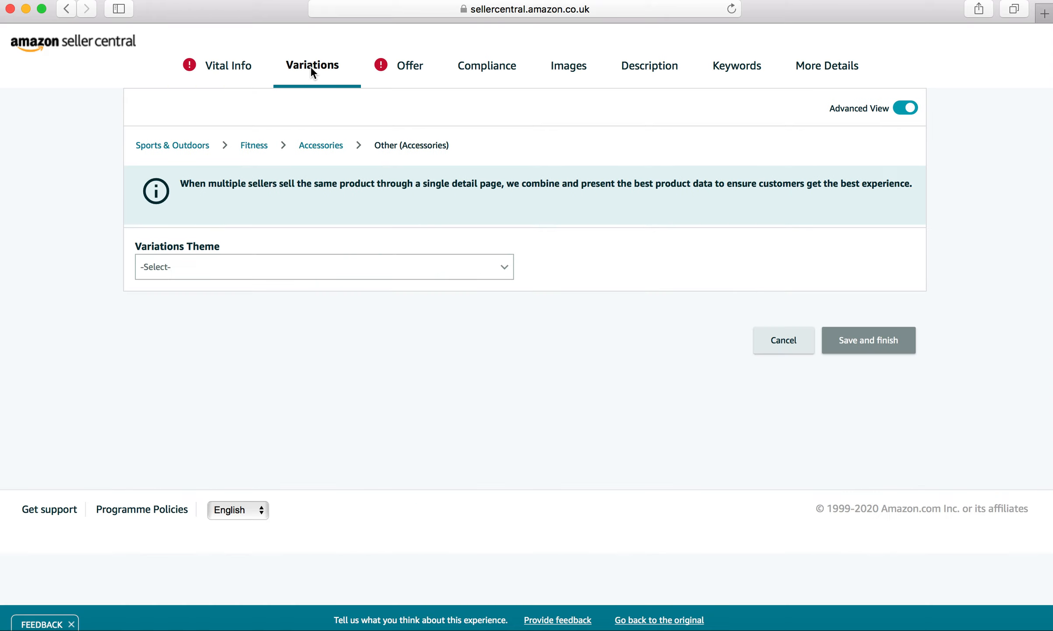
click(477, 281)
scroll(346, 371, down, 5)
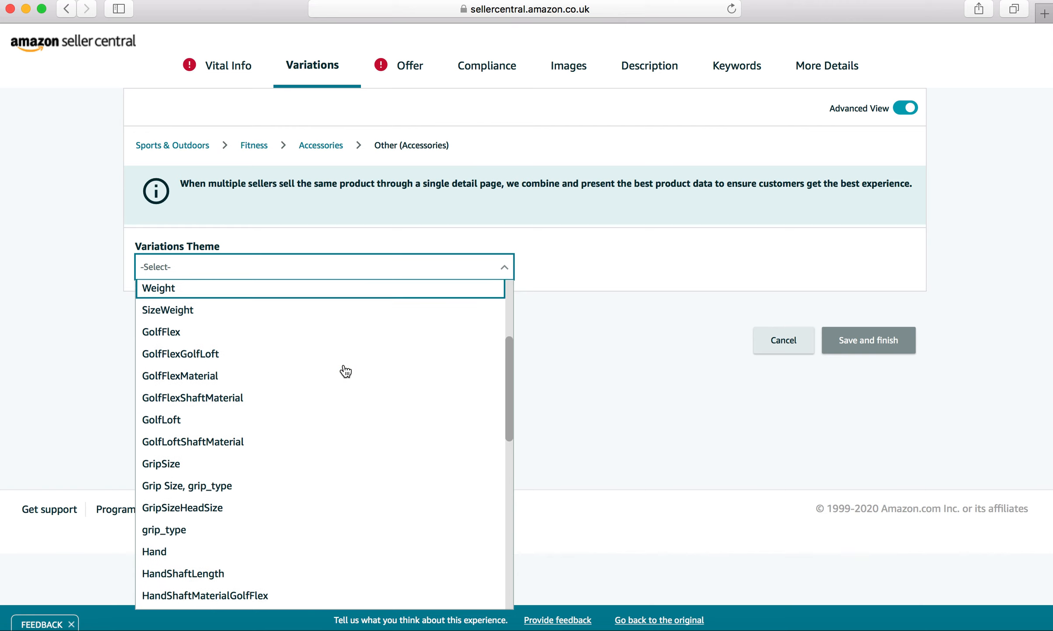
scroll(345, 372, down, 1)
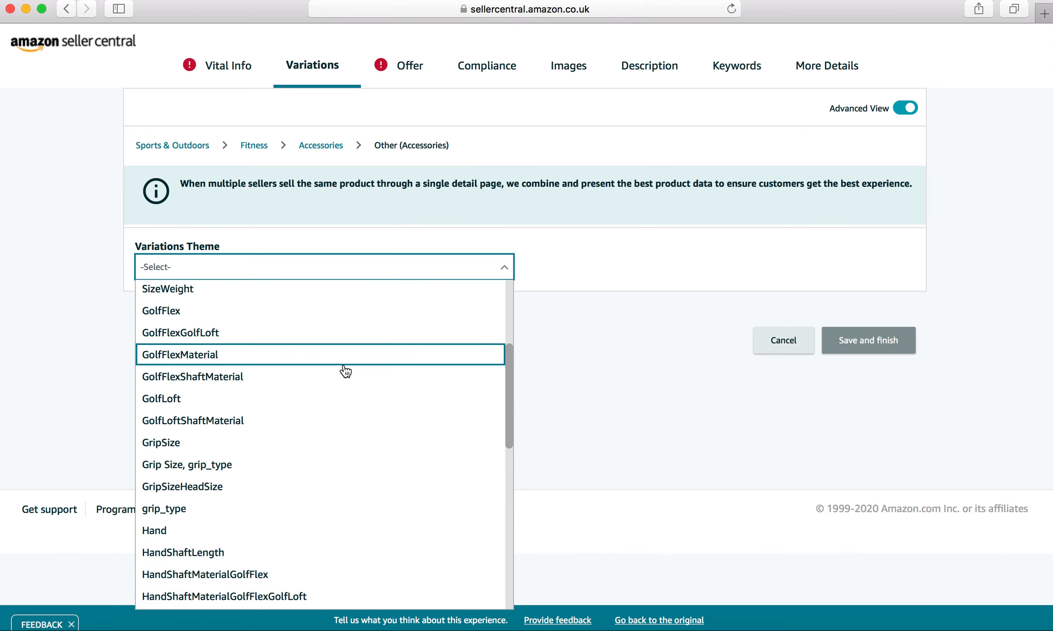
scroll(345, 372, down, 2)
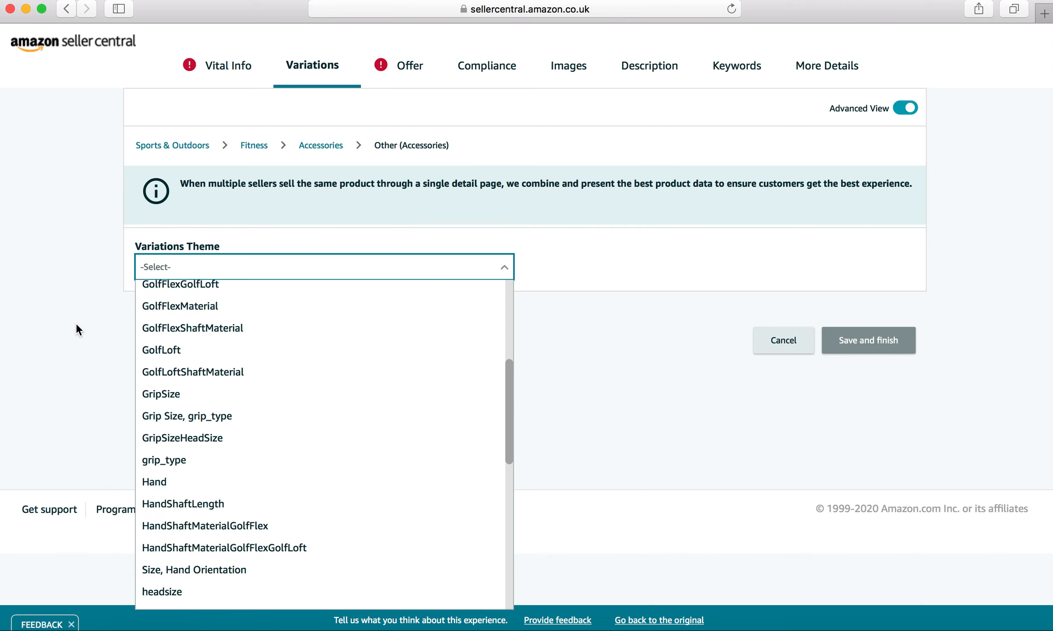
scroll(204, 420, down, 8)
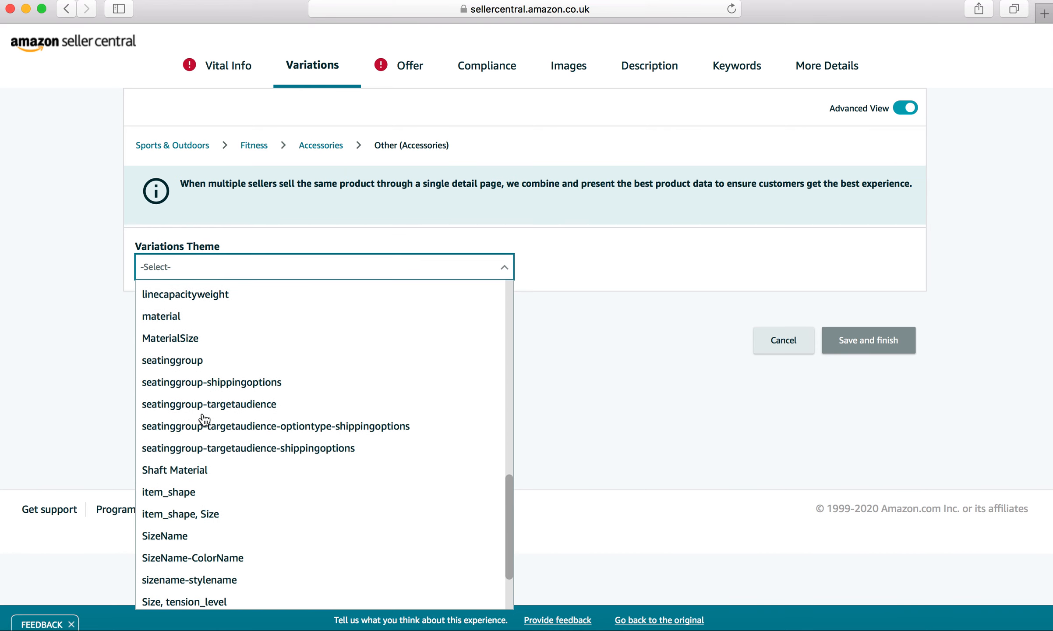
scroll(205, 419, down, 2)
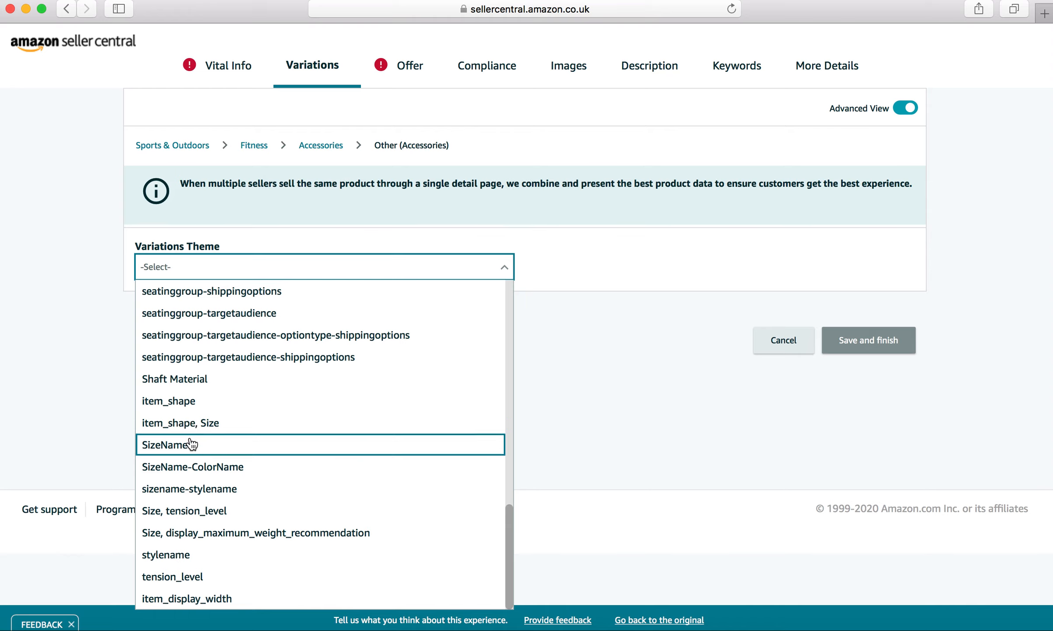
click(190, 445)
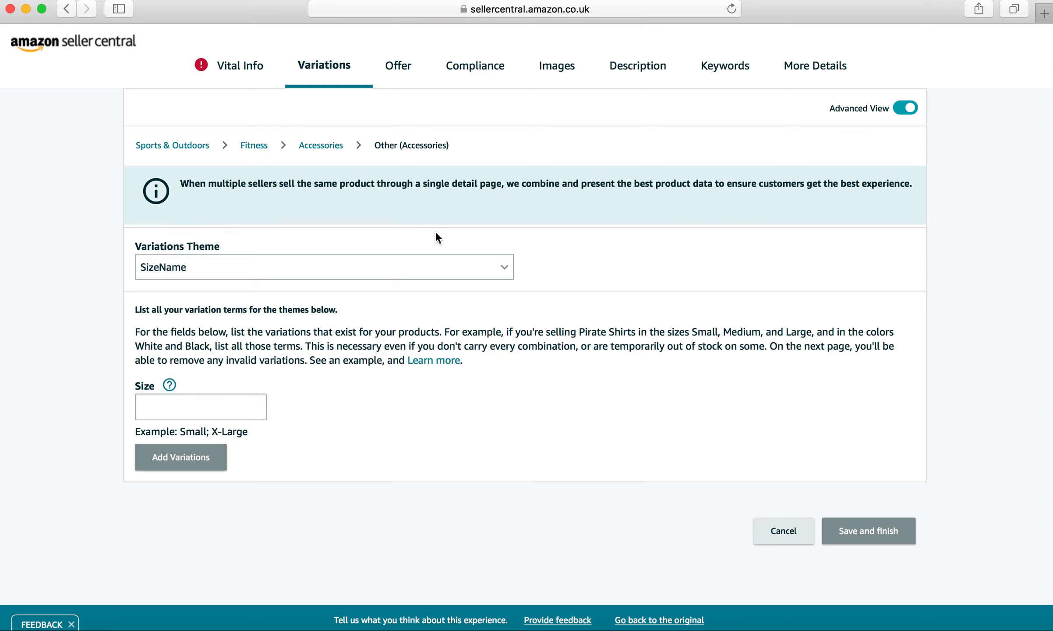
- Browse the variation theme list again and re-select SizeName
click(455, 268)
scroll(321, 395, up, 10)
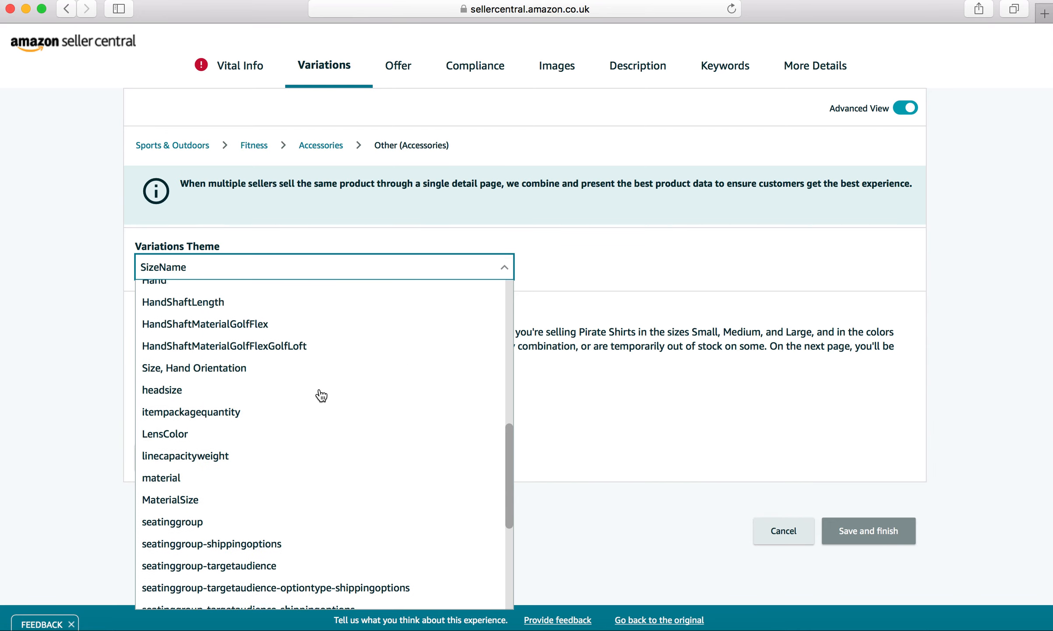
scroll(321, 395, up, 10)
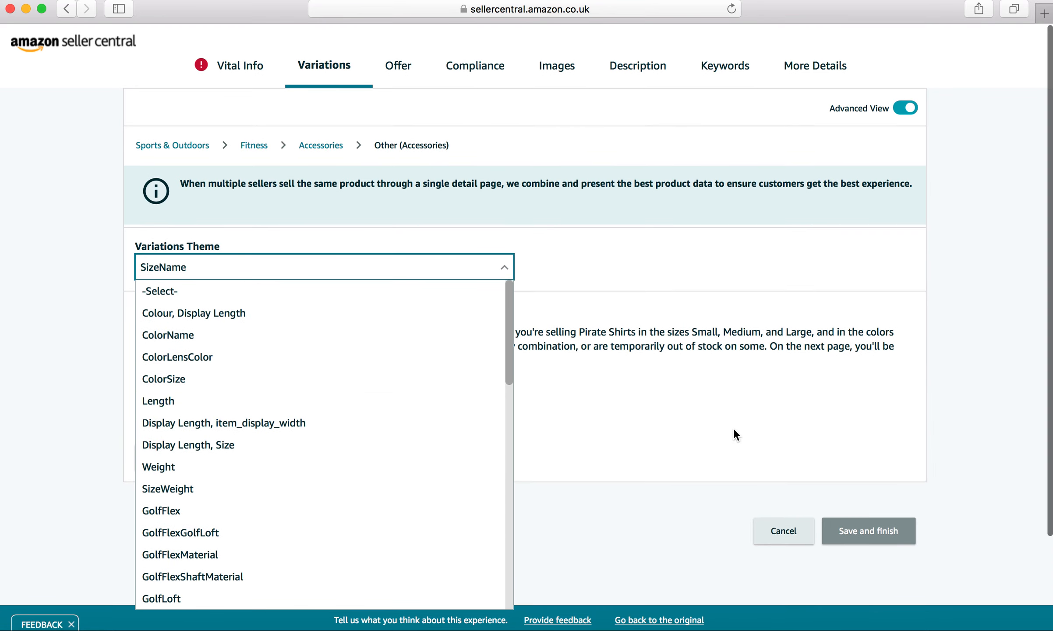
scroll(735, 433, down, 2)
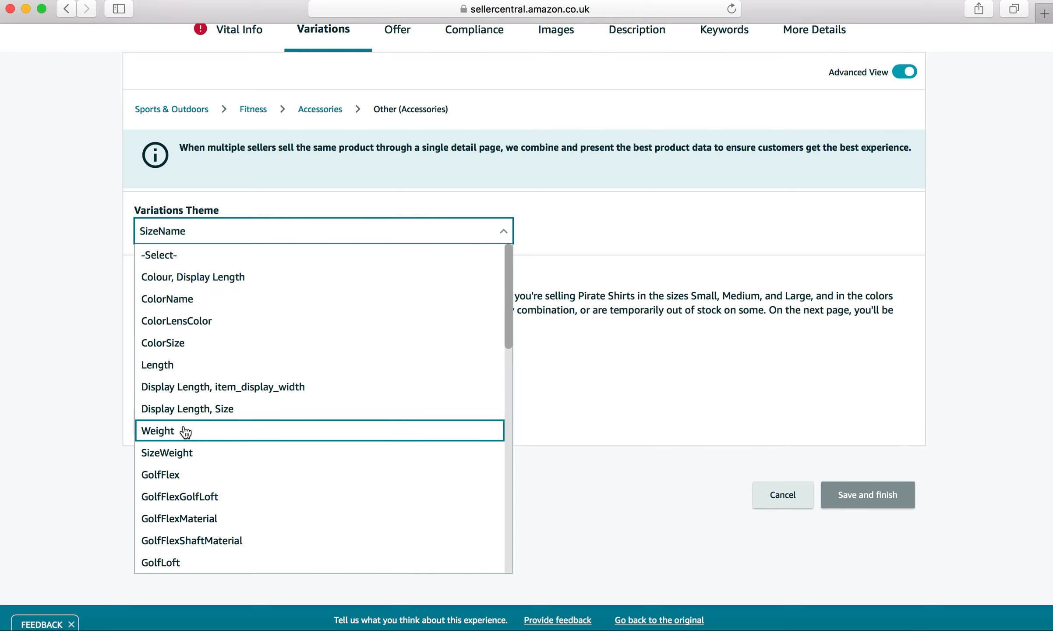
scroll(186, 431, down, 3)
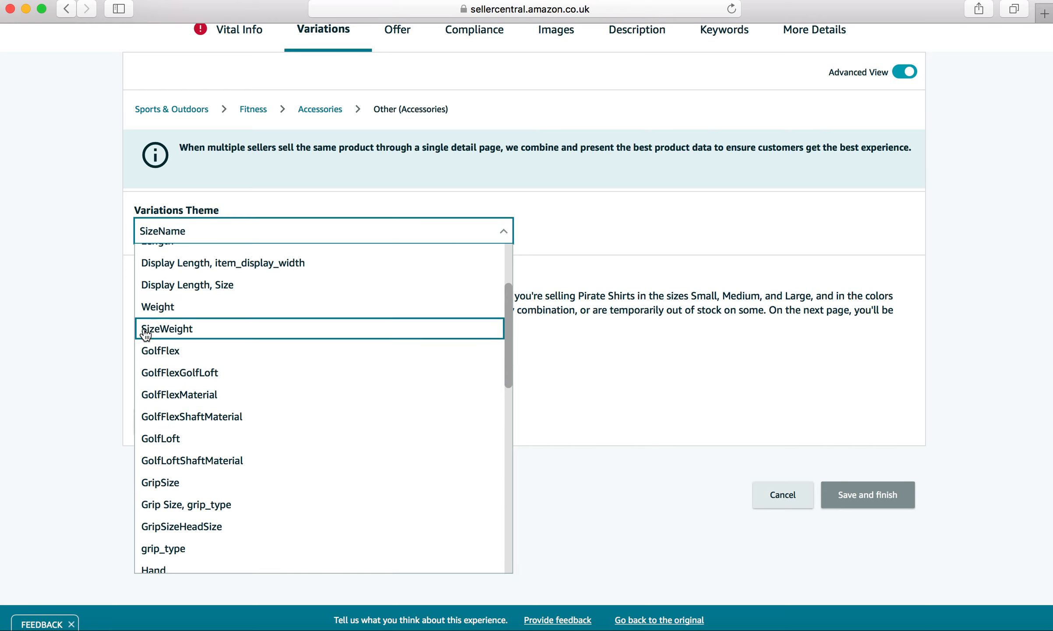
scroll(188, 395, down, 6)
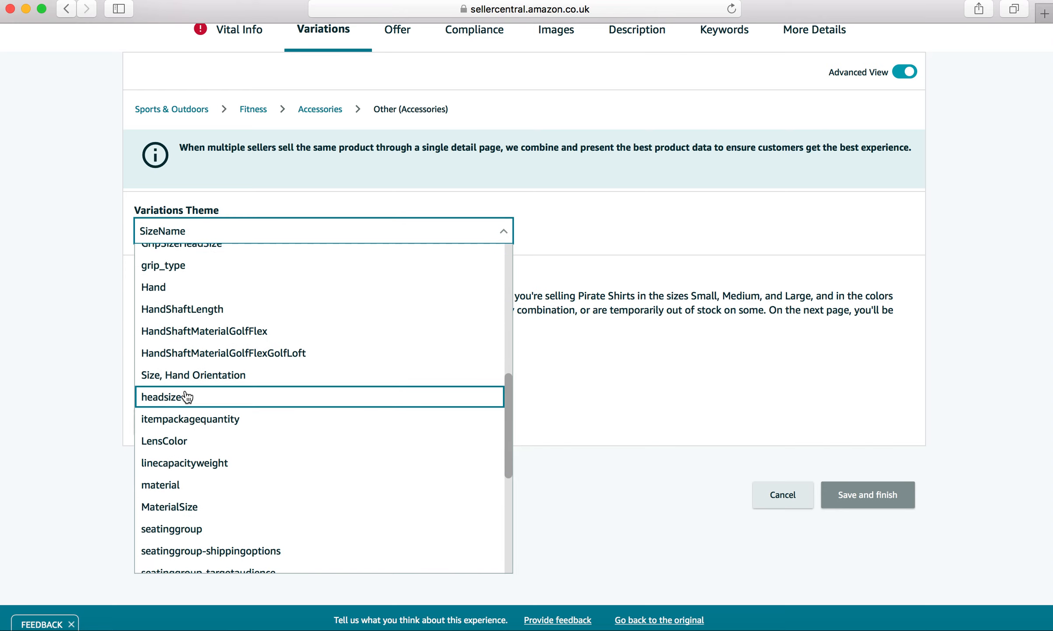
scroll(187, 396, down, 5)
scroll(187, 396, down, 2)
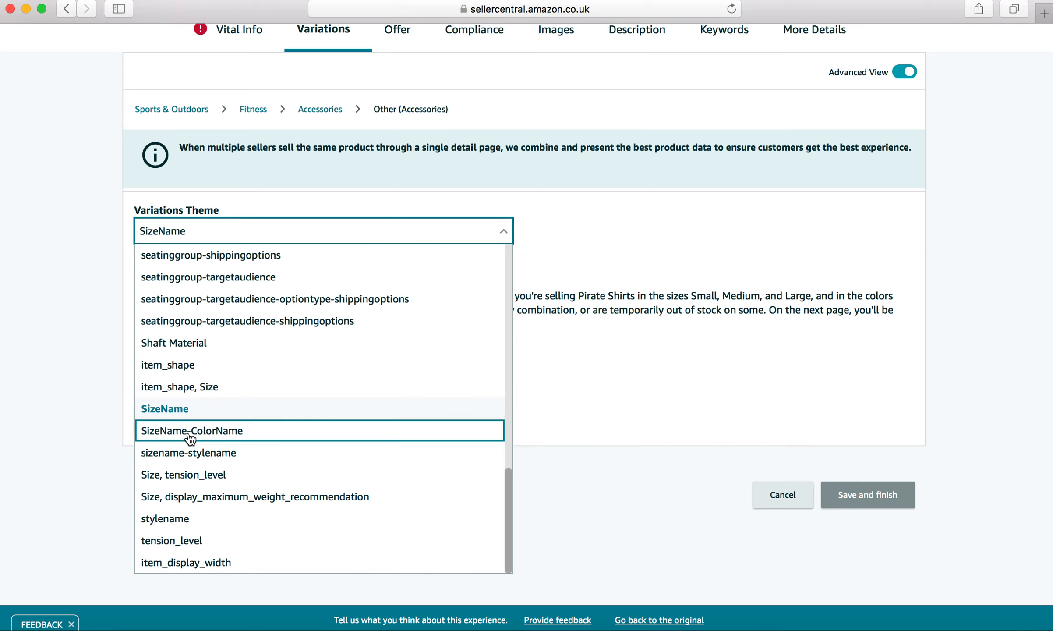
click(184, 409)
- Enter Small and Medium 32-26" waist as the first two size variation terms
scroll(390, 438, down, 3)
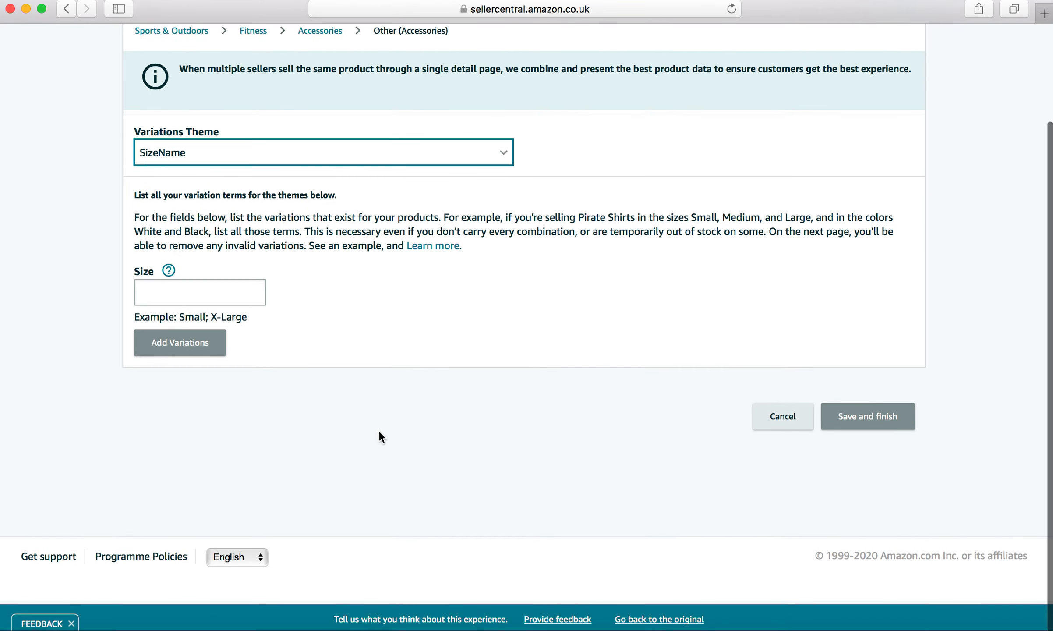
click(228, 298)
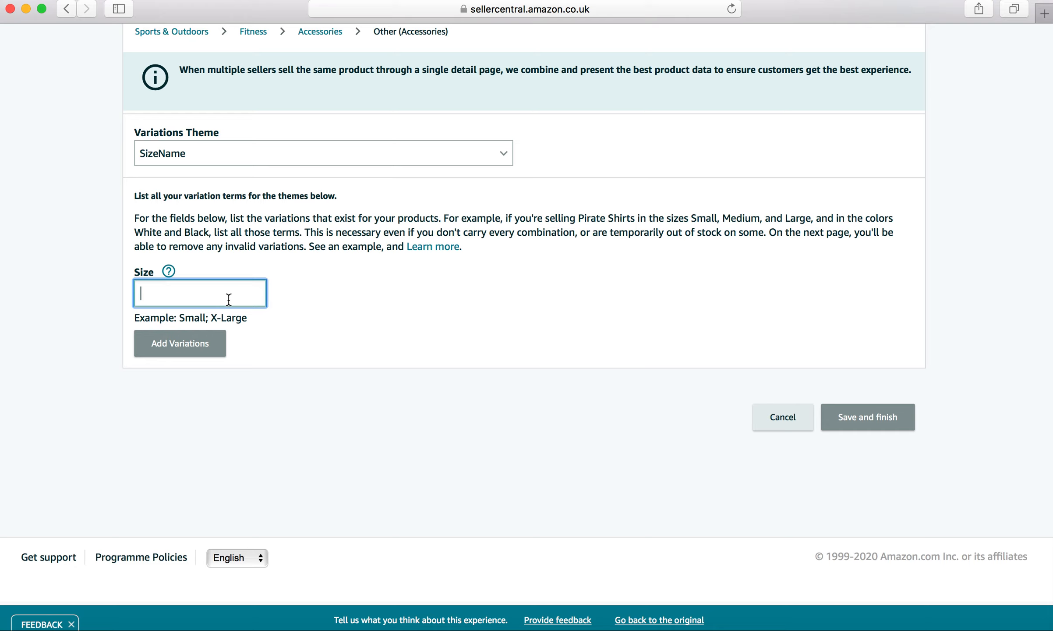
text(S)
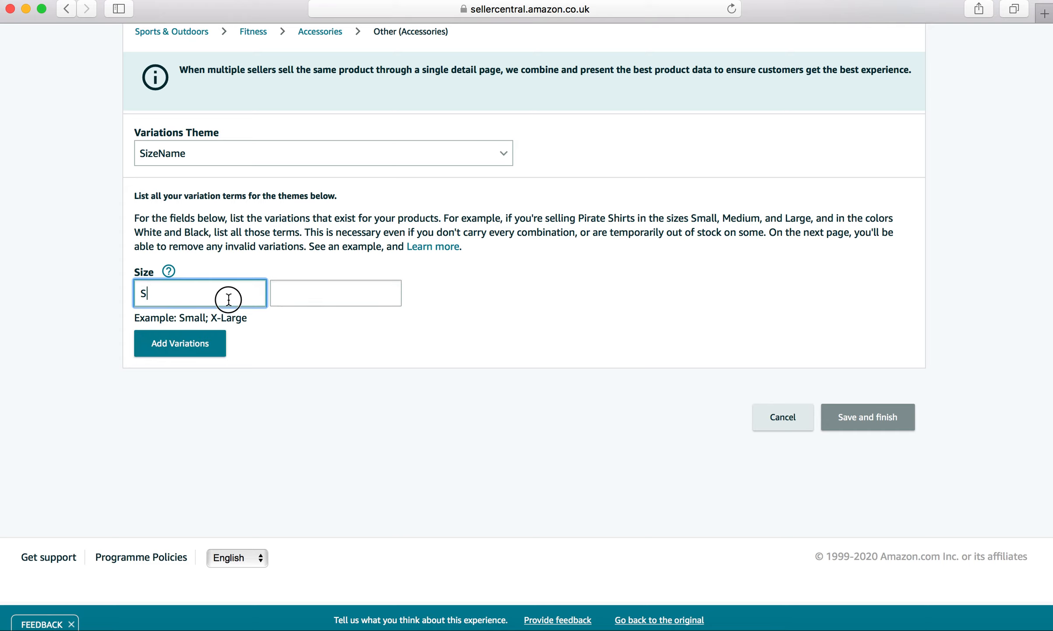
text(mall)
click(320, 286)
text(M)
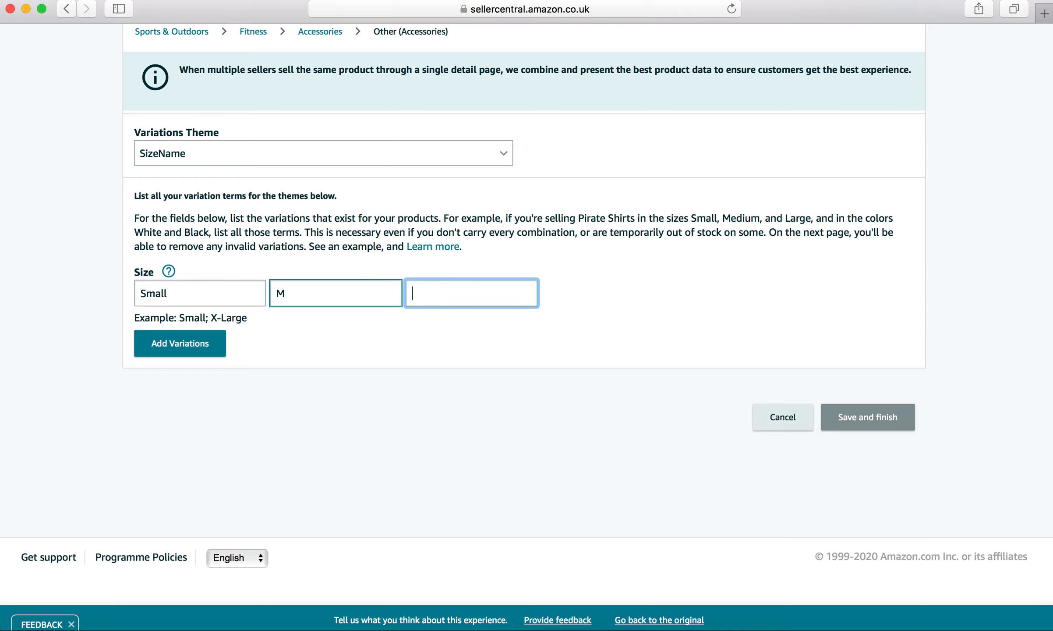
text(ium )
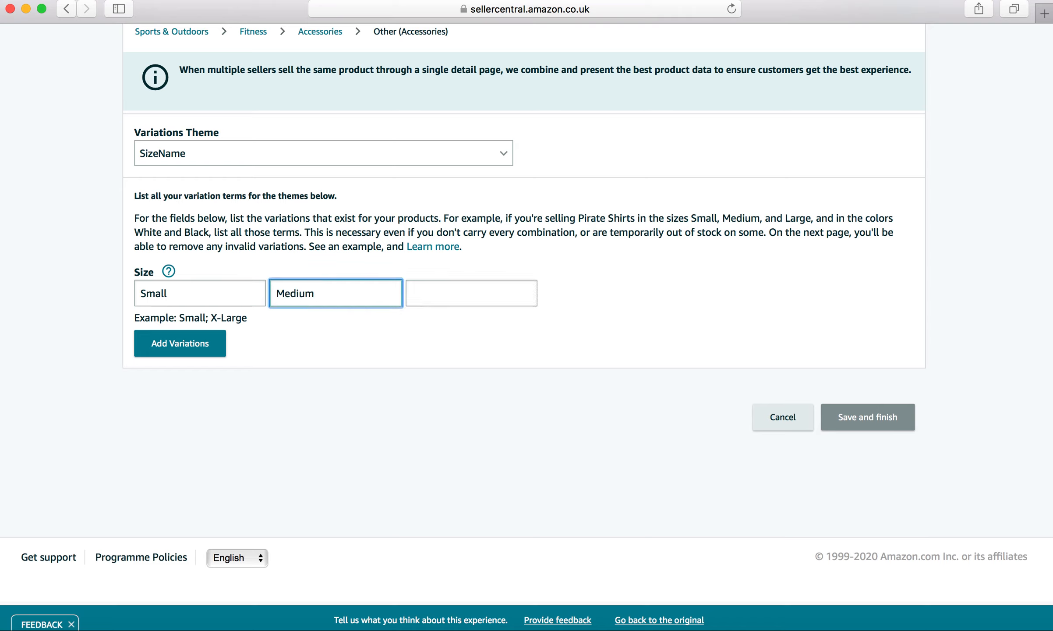
text(32-26" waist)
- Add L and XL as further size terms and generate the size variations
click(453, 303)
text(L)
key(Tab)
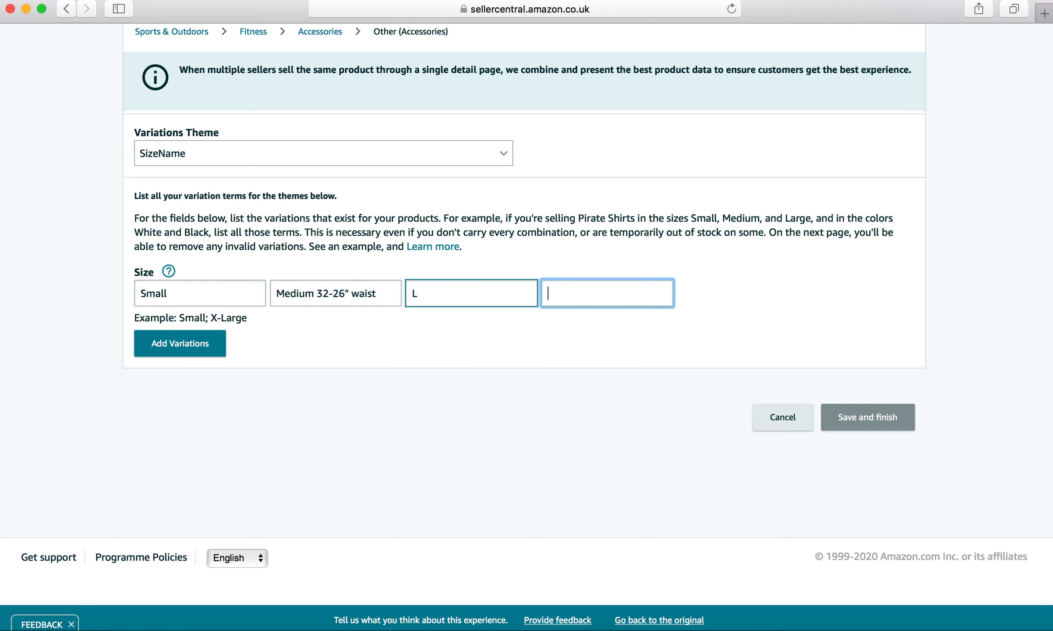
click(482, 285)
click(584, 294)
text(X)
key(Tab)
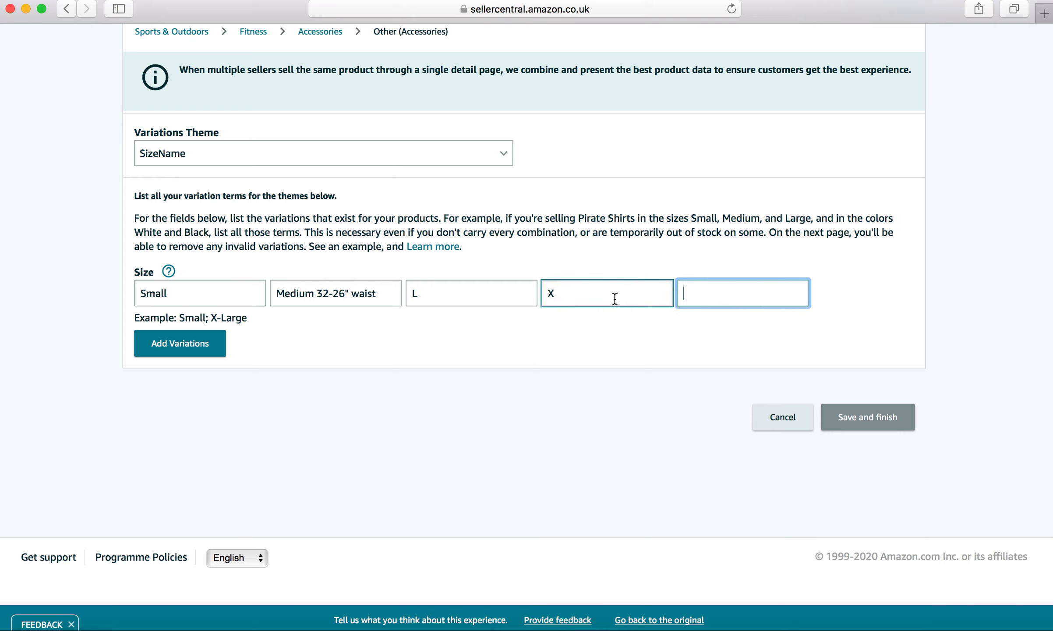
click(615, 299)
text(L)
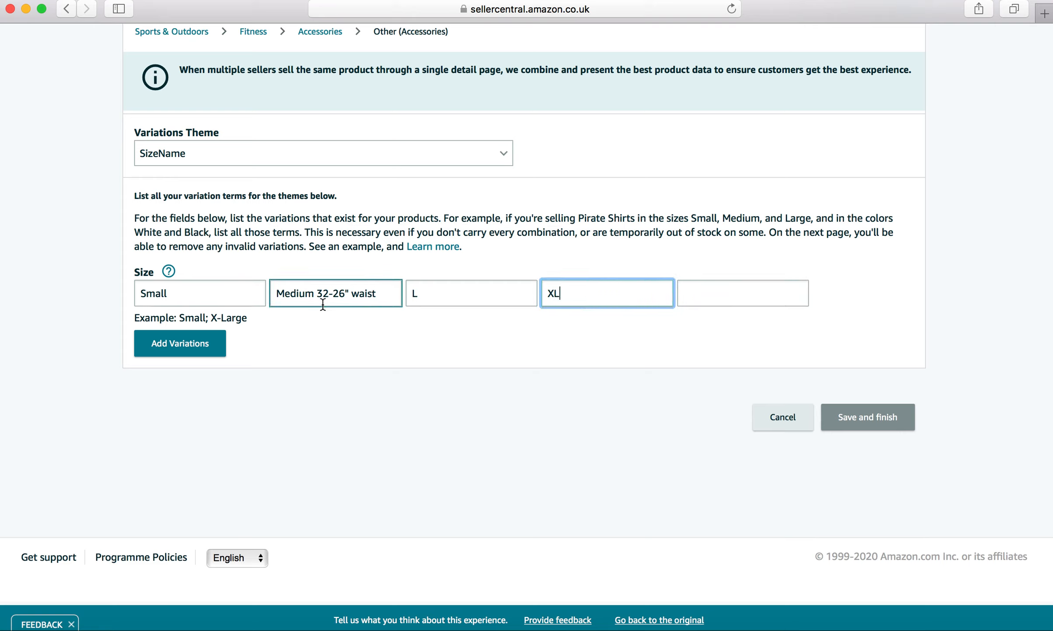
click(204, 344)
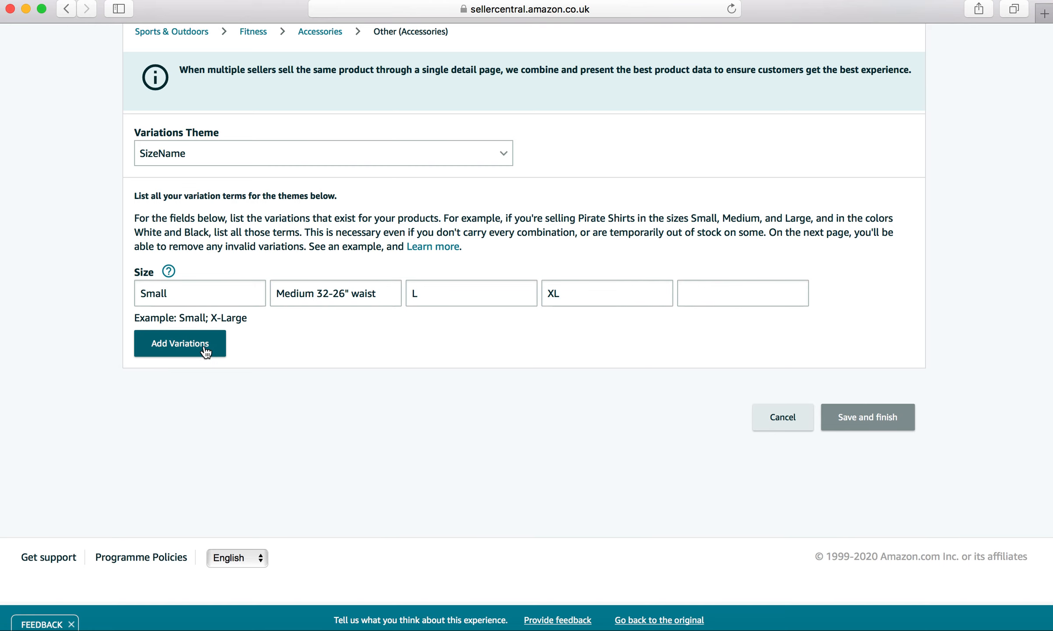
scroll(204, 346, down, 5)
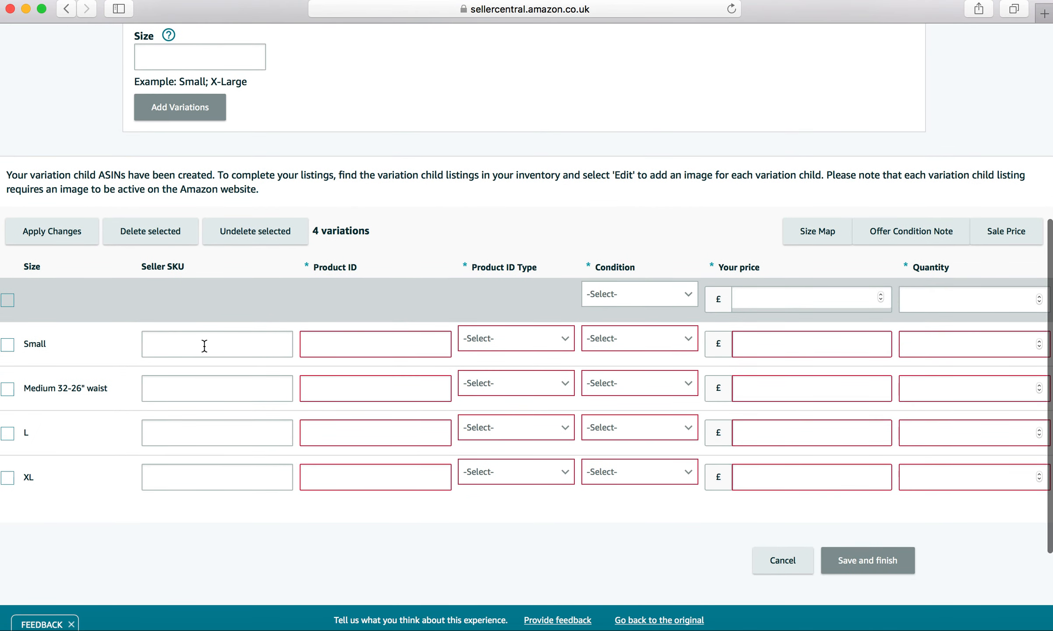
scroll(205, 346, down, 1)
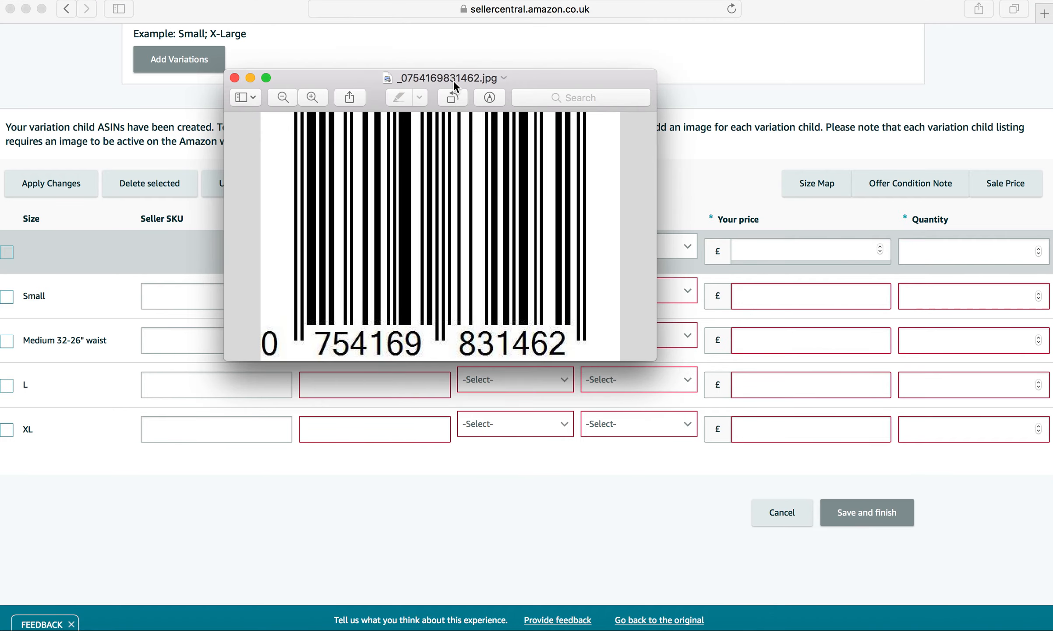
click(463, 78)
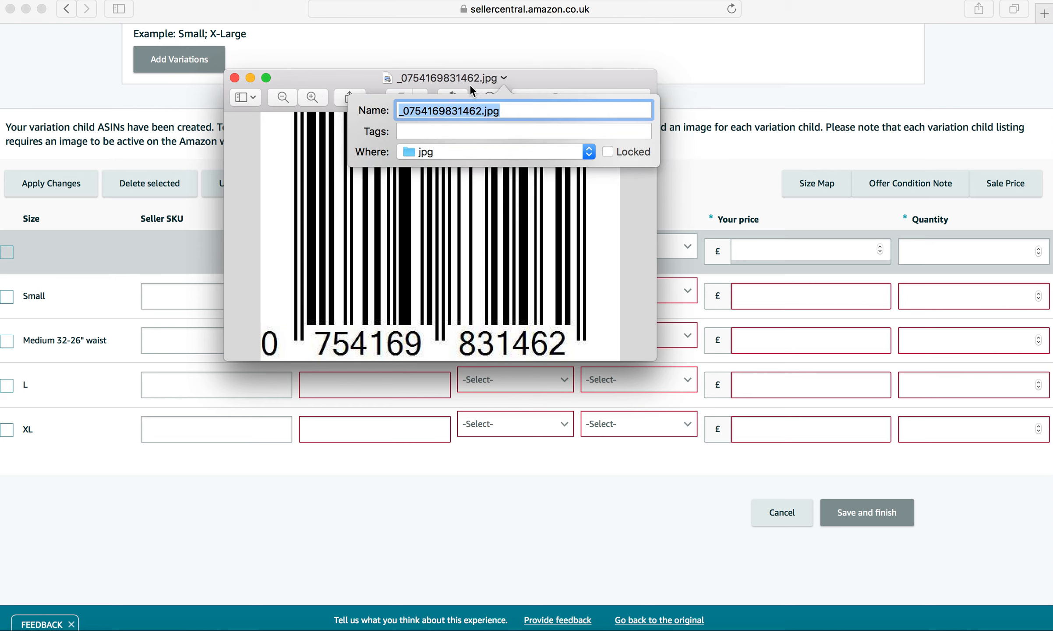
click(481, 112)
drag(482, 111, 406, 112)
key(super+c)
click(251, 78)
click(417, 301)
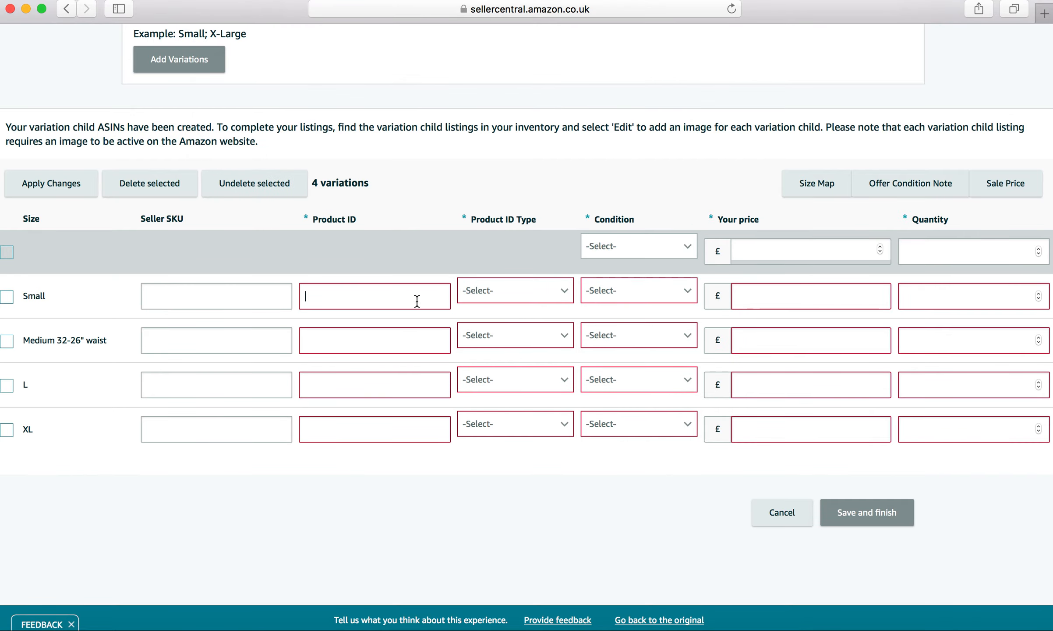
key(super+v)
- Set the Small variation's Product ID Type to UPC and its Condition to New
click(525, 300)
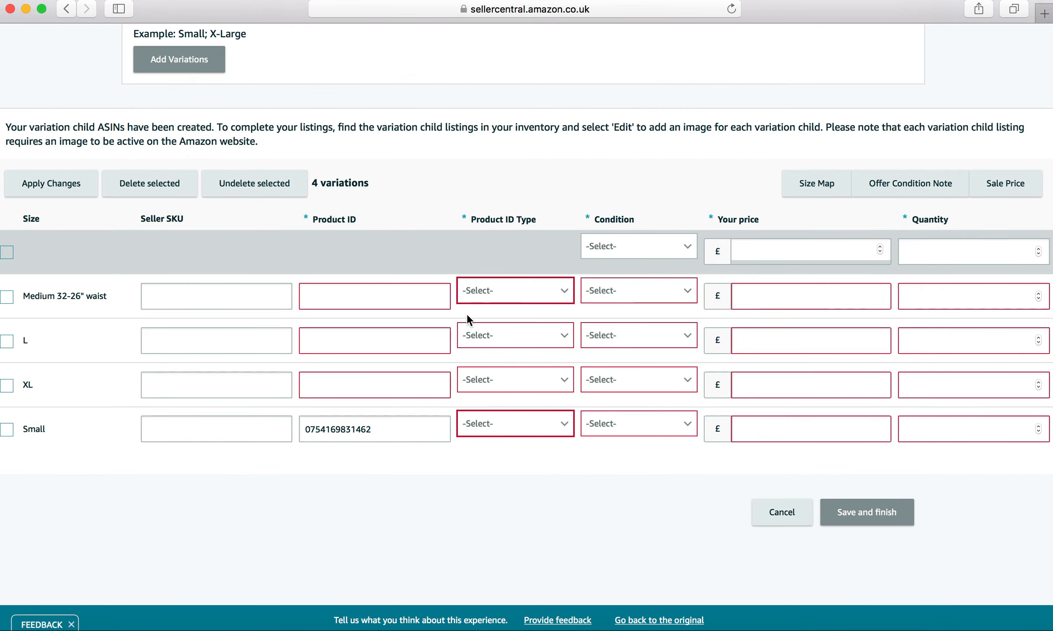
click(557, 424)
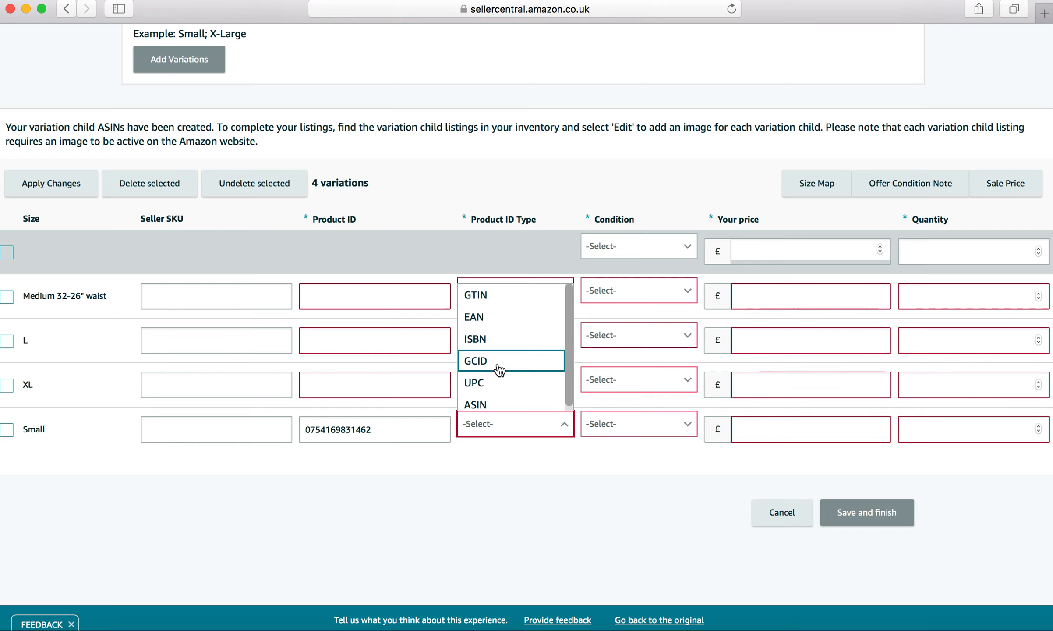
click(493, 384)
click(646, 427)
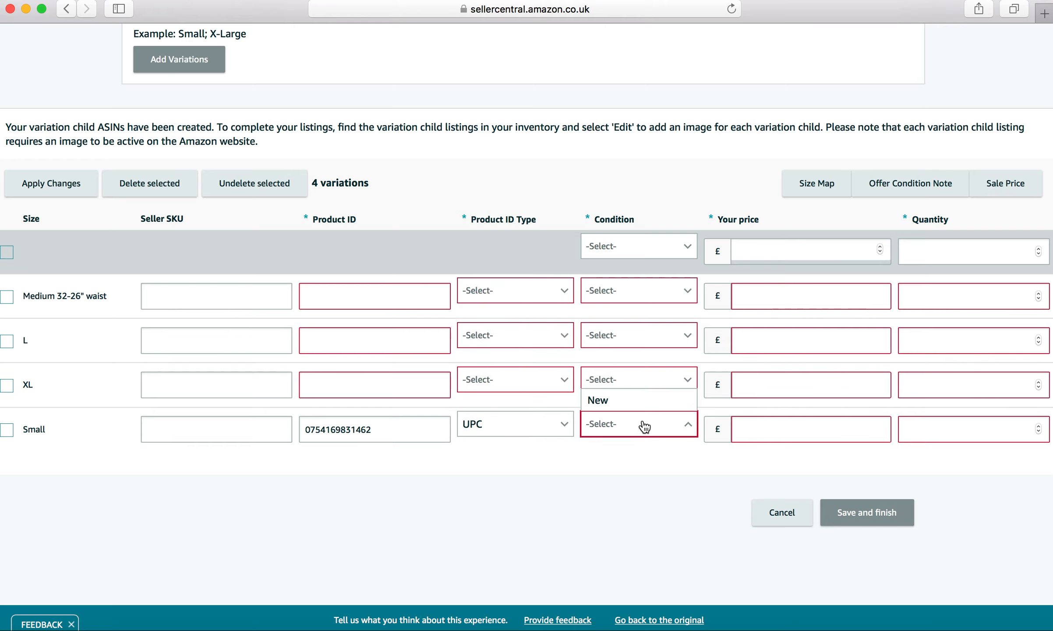
click(616, 400)
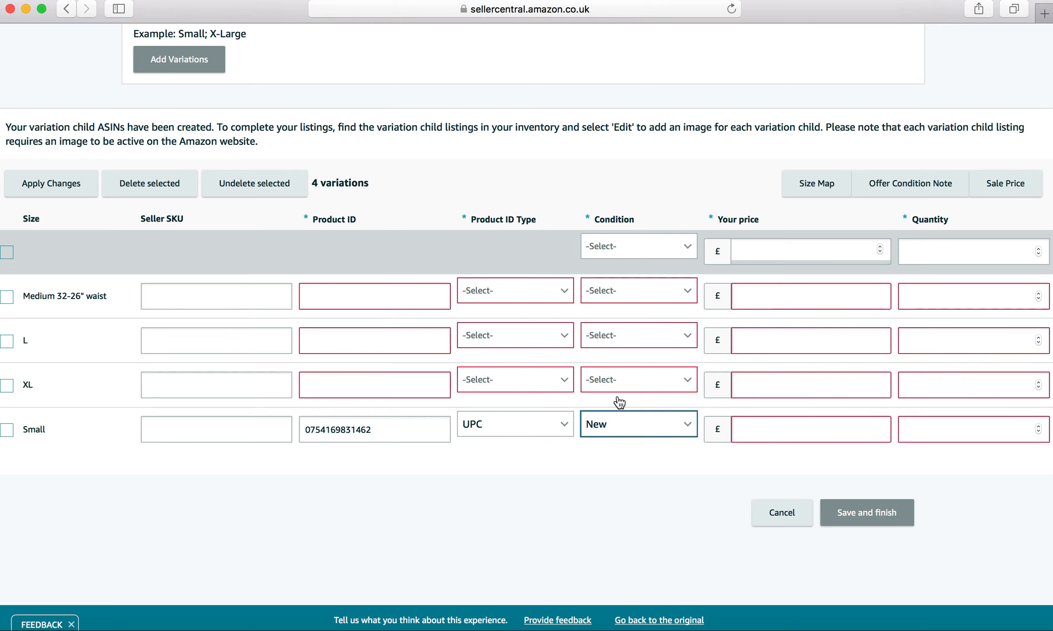
- Set the Small variation's price to 30.00 and its quantity to 0
click(771, 436)
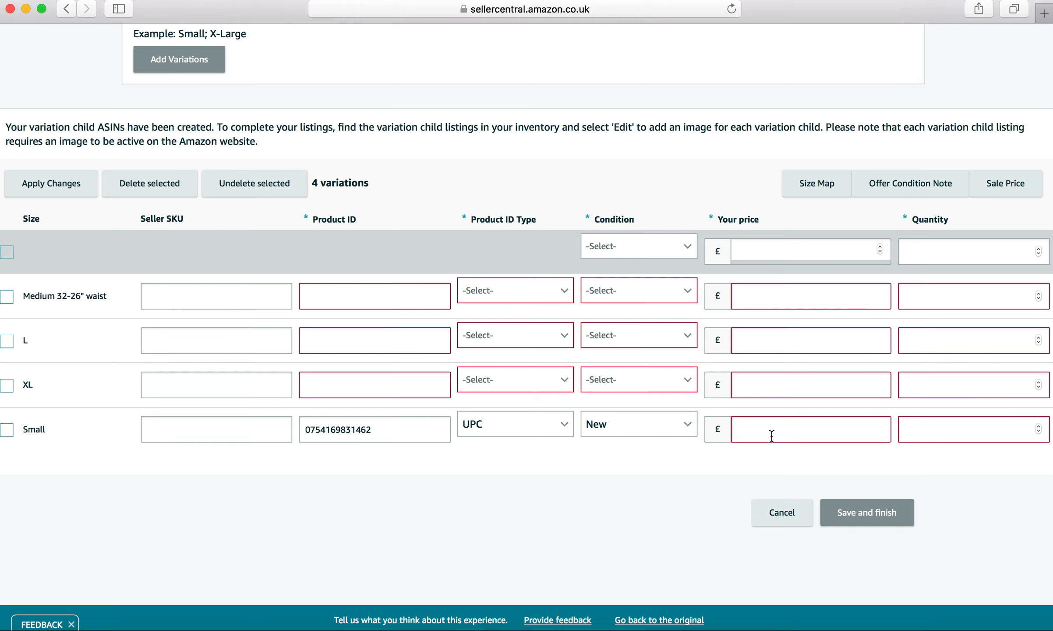
text(30)
click(945, 427)
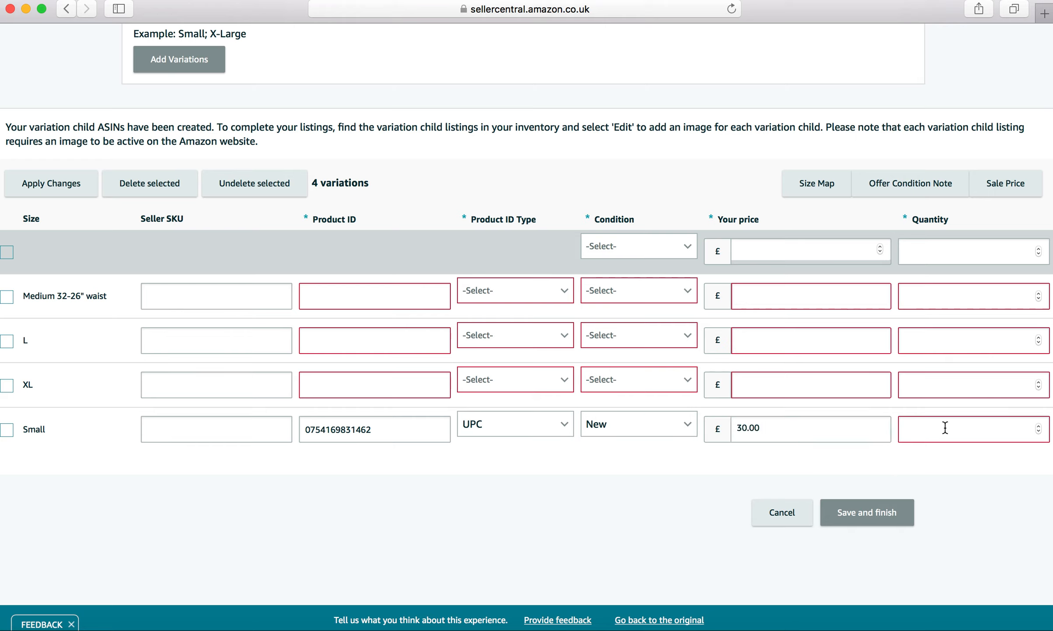
text(10)
key(BackSpace)
key(BackSpace)
text(0)
scroll(526, 306, down, 1)
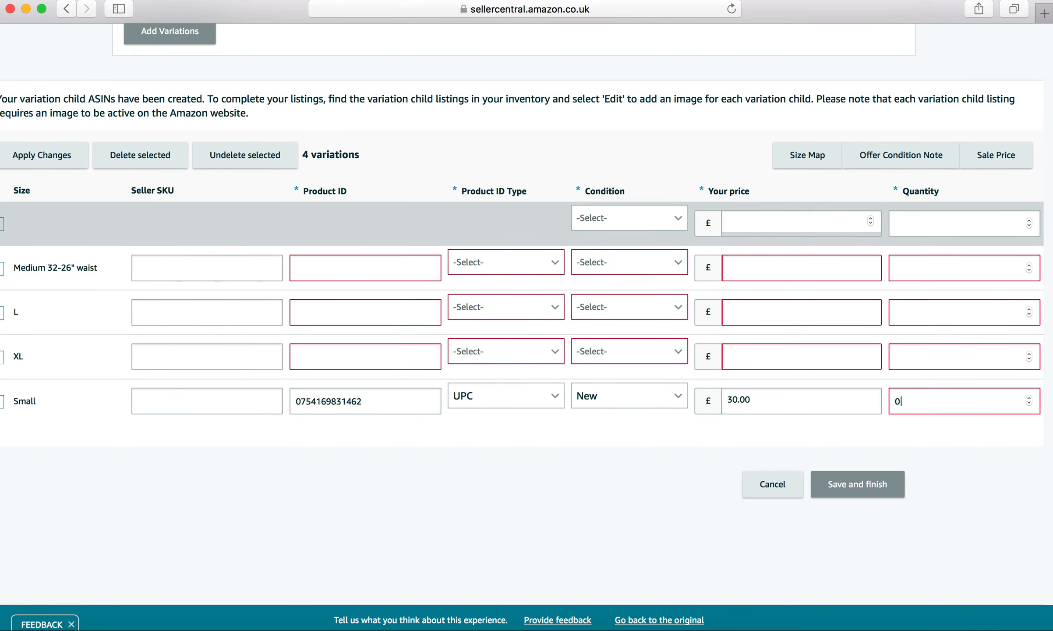
scroll(905, 431, left, 1)
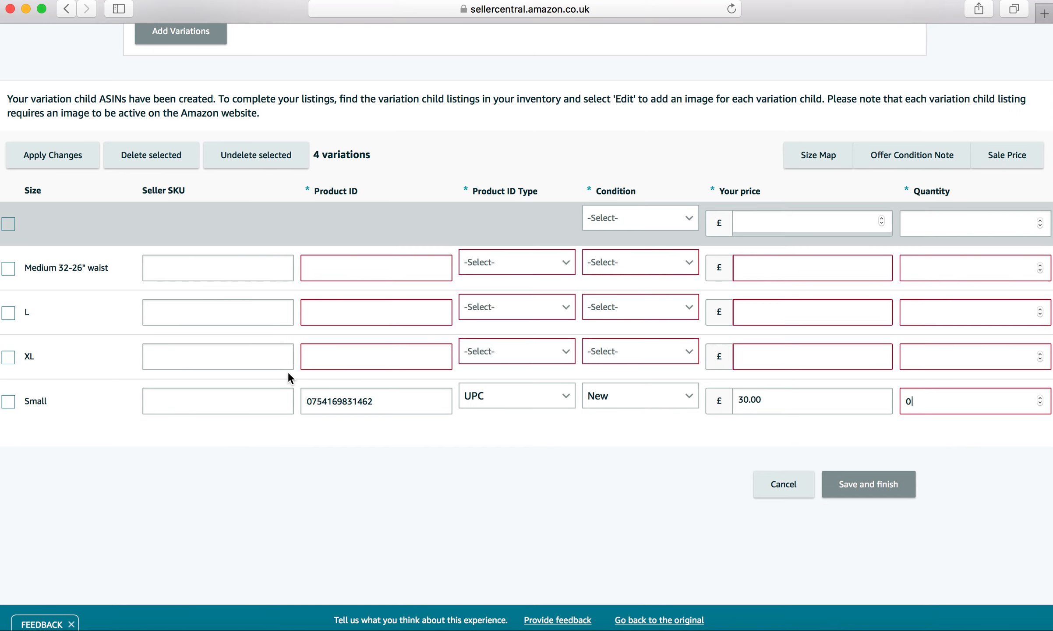
click(366, 364)
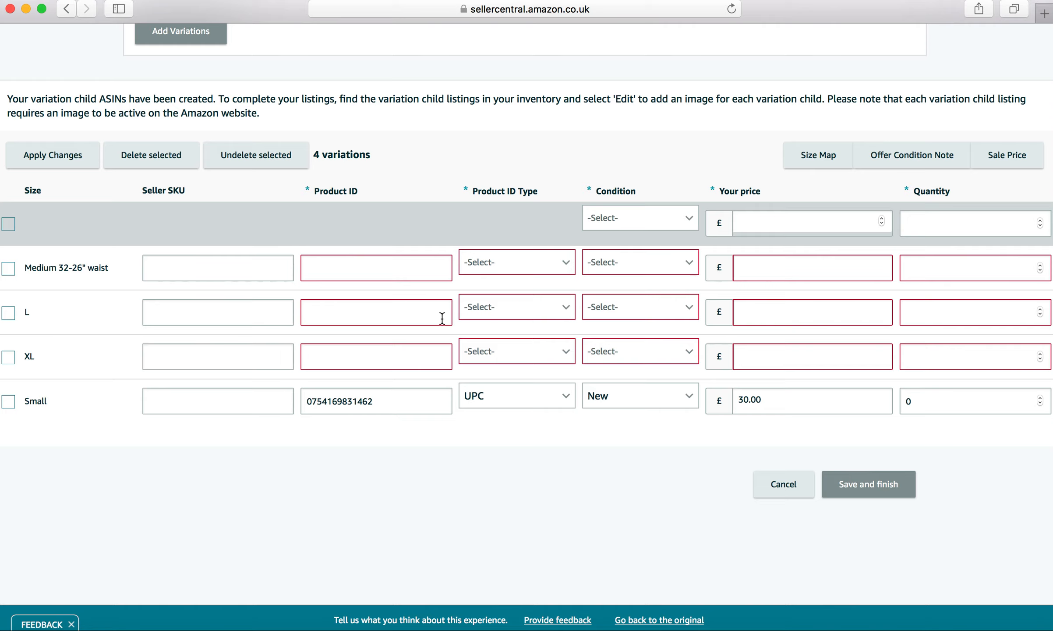
- Open the Vital Info tab and review its listing fields
scroll(447, 346, up, 2)
scroll(447, 346, up, 8)
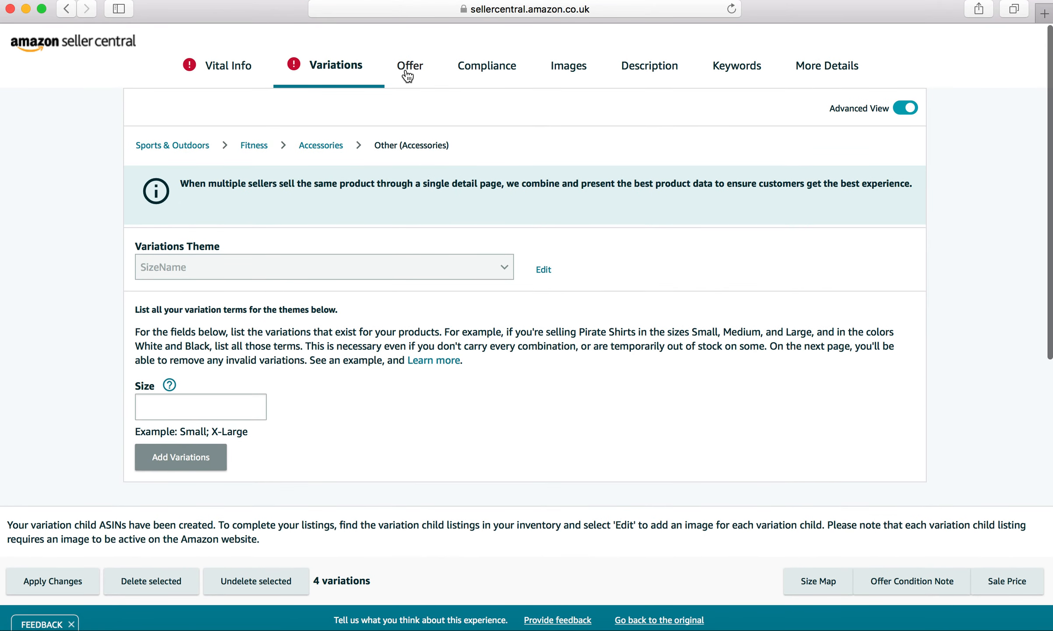
click(218, 71)
scroll(493, 294, down, 6)
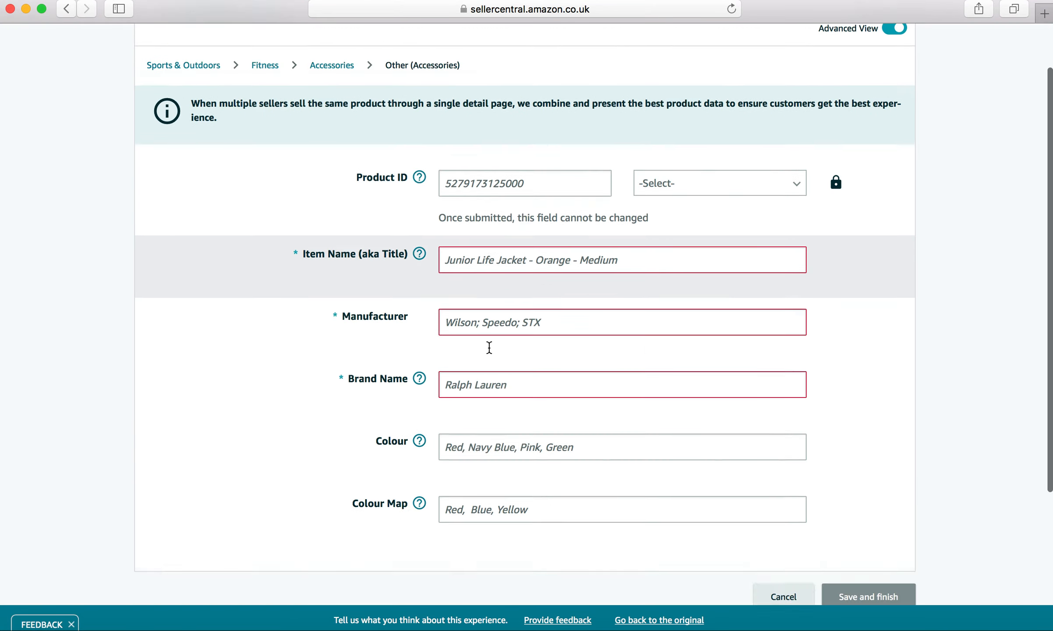
scroll(486, 272, up, 8)
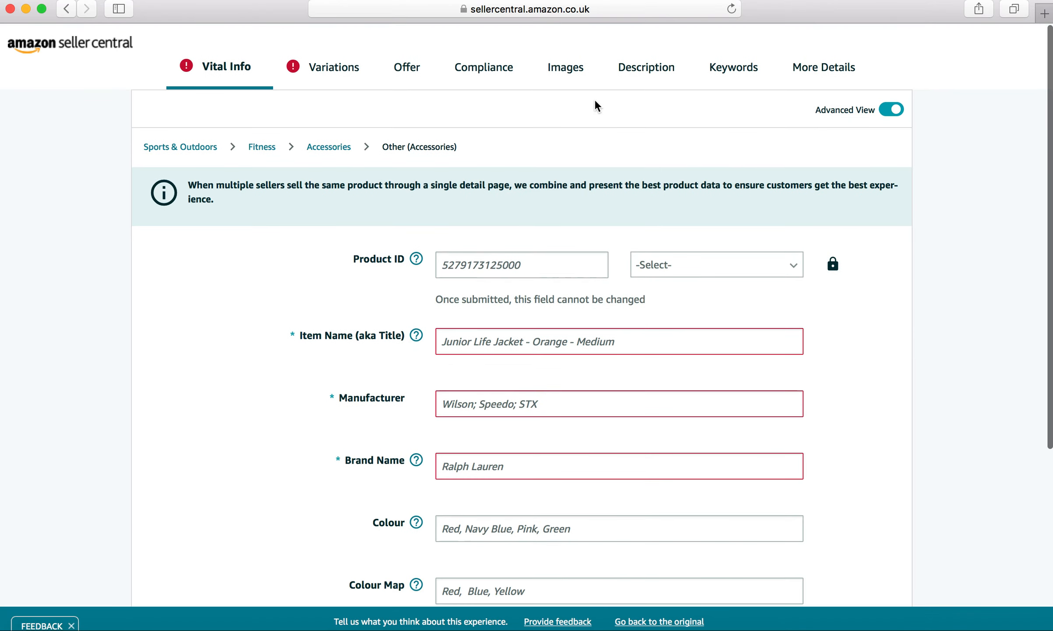
- Open the Images tab and review the product image upload slots
click(561, 72)
scroll(635, 263, down, 10)
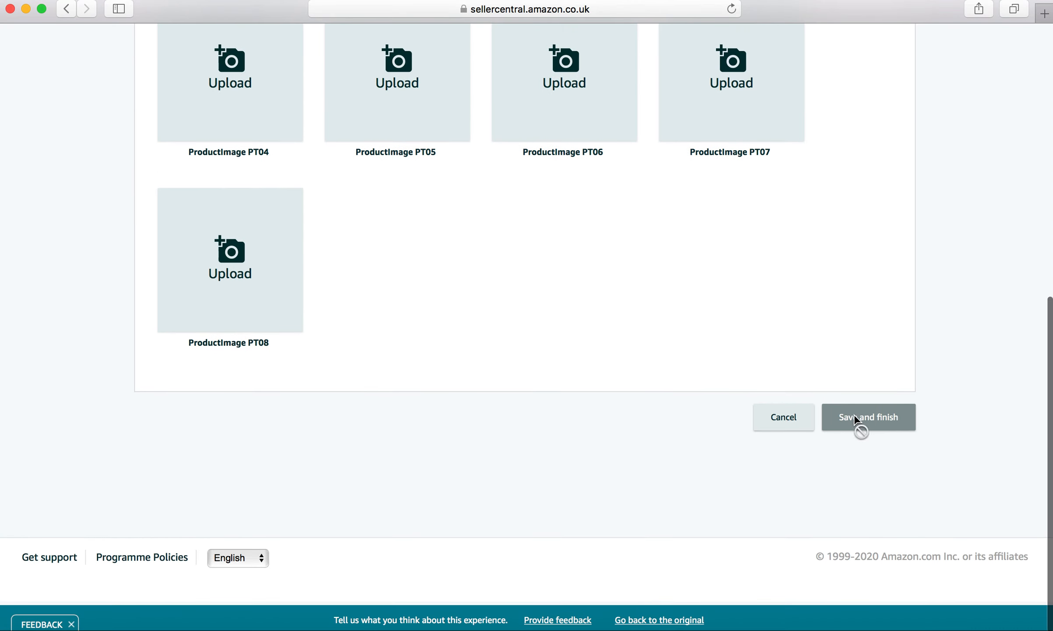
scroll(819, 353, up, 10)
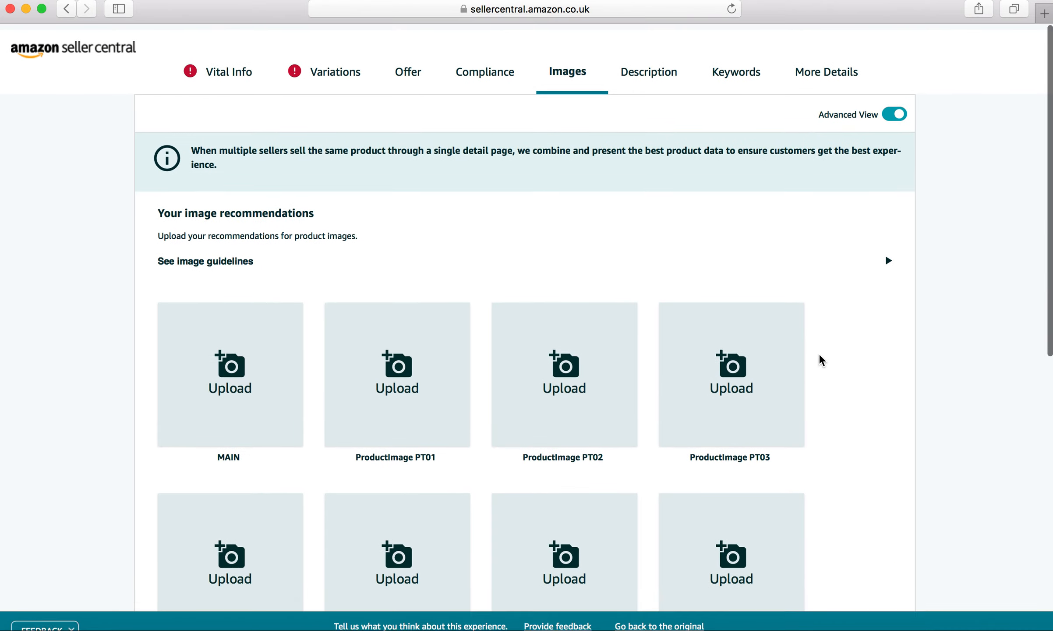
scroll(819, 353, down, 7)
scroll(822, 360, down, 2)
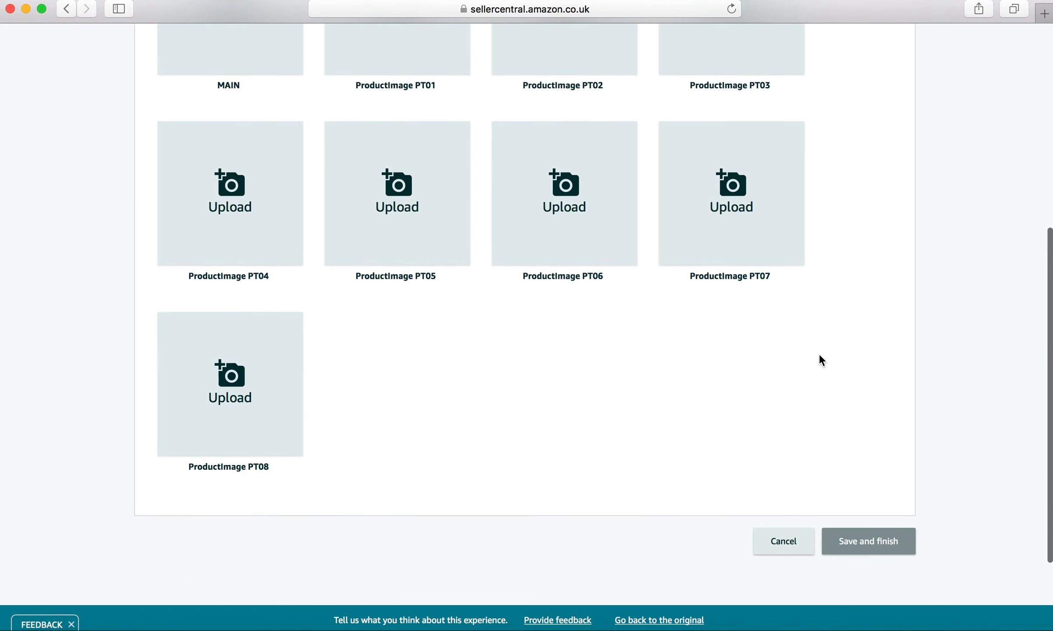